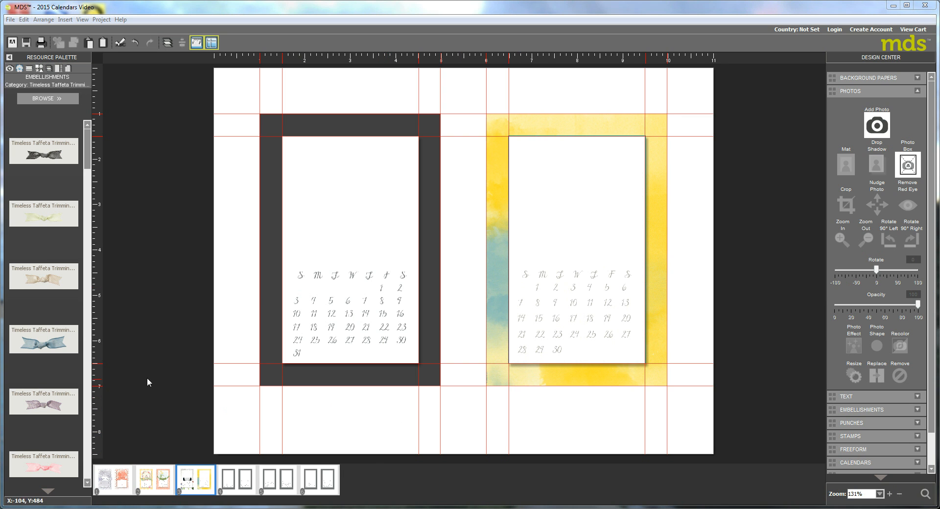
- Fill the left calendar page's dark border frame with the bouquet paper from the Summertime Splendor designer series
click(67, 70)
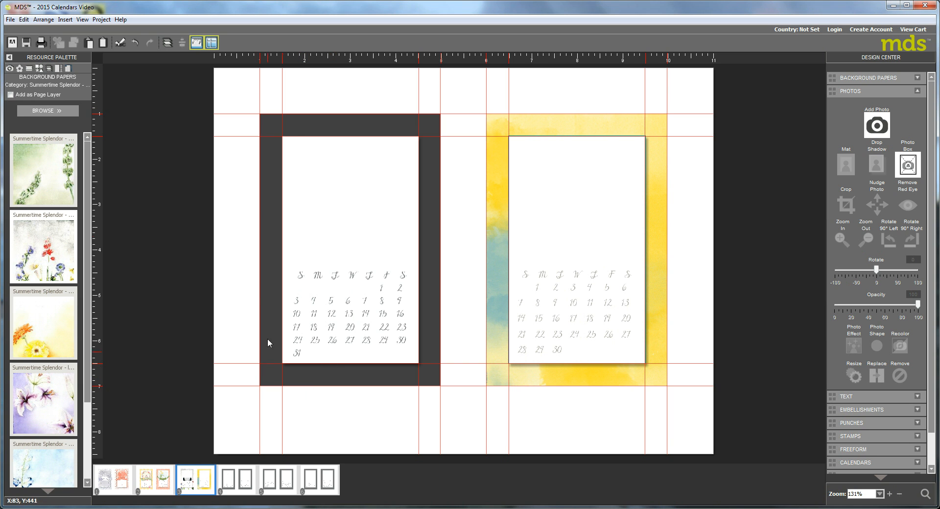
click(272, 119)
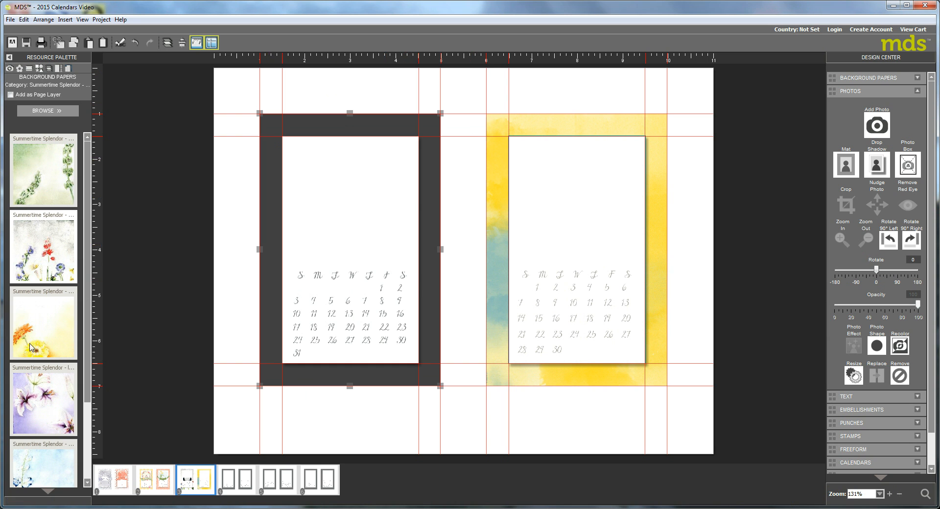
click(47, 111)
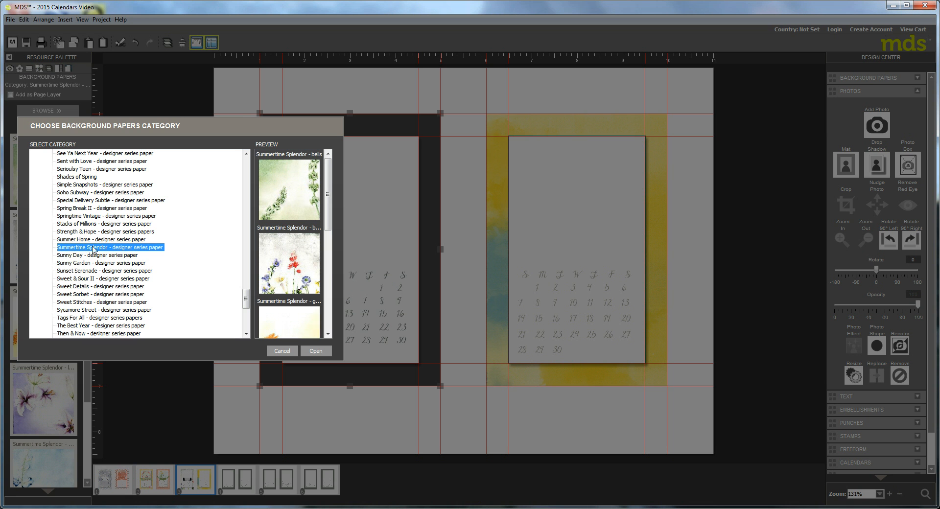
click(315, 351)
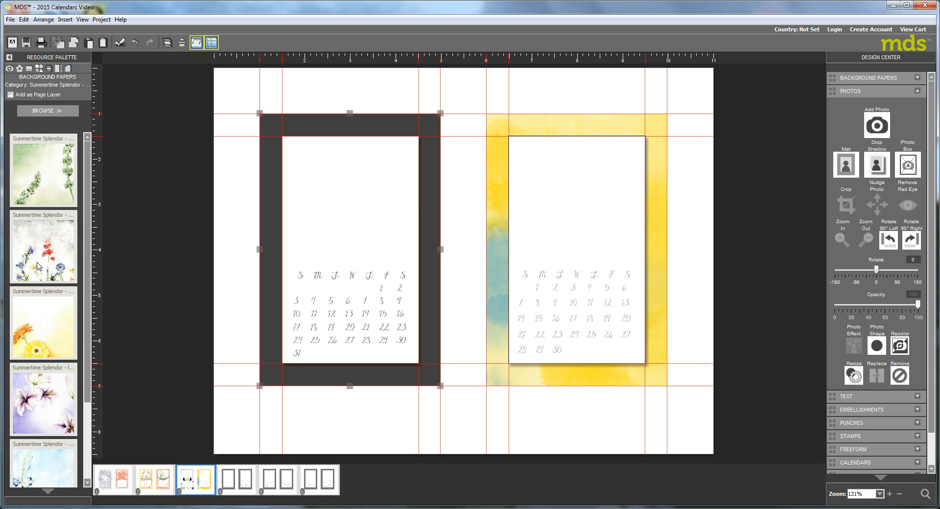
drag(28, 266, 304, 295)
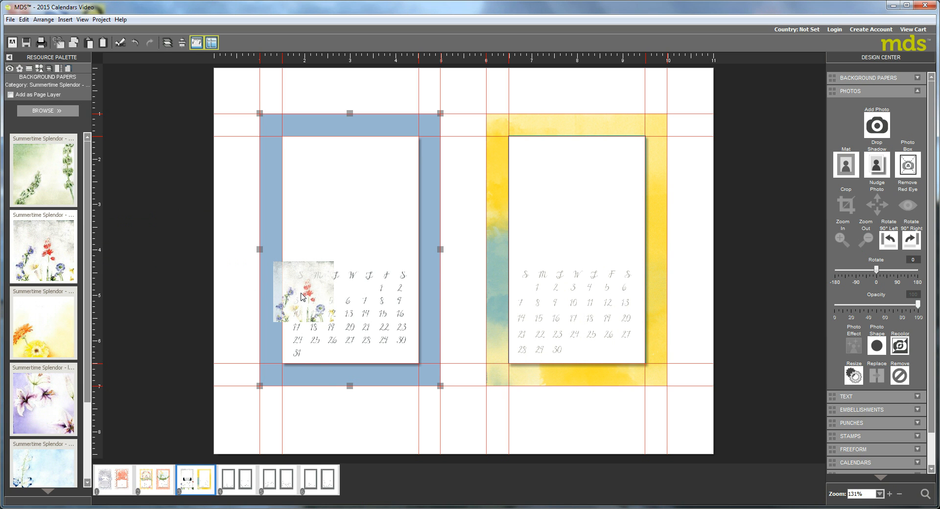
drag(302, 296, 302, 296)
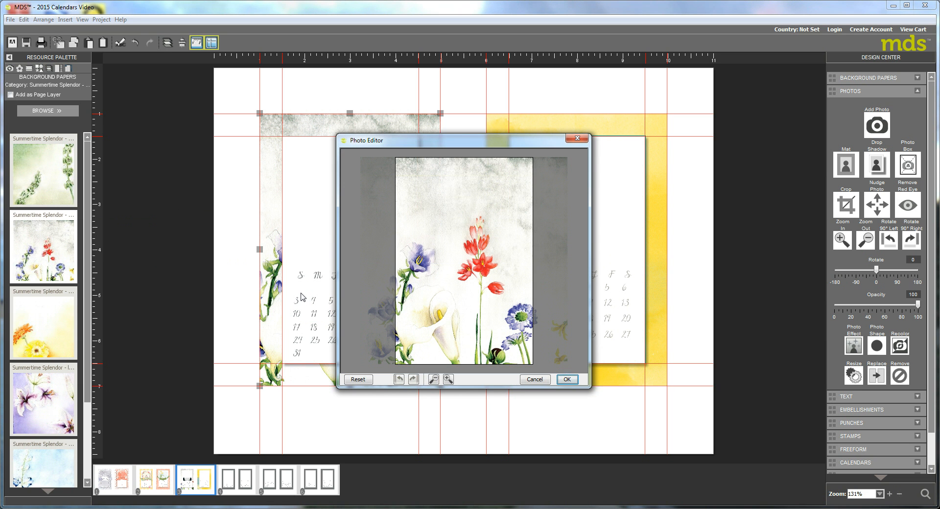
- Shift the bouquet paper's crop area toward the left so the purple flowers fall within the frame
drag(491, 310, 467, 314)
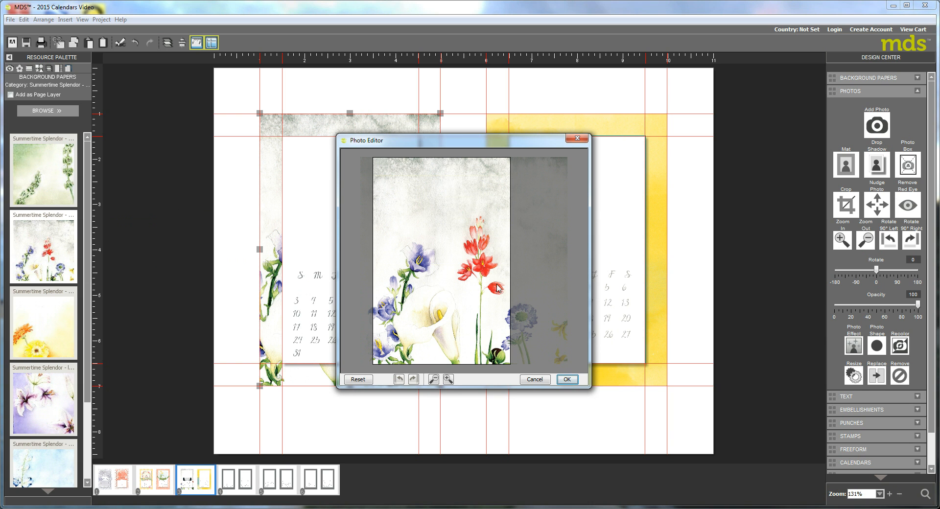
drag(460, 330, 455, 327)
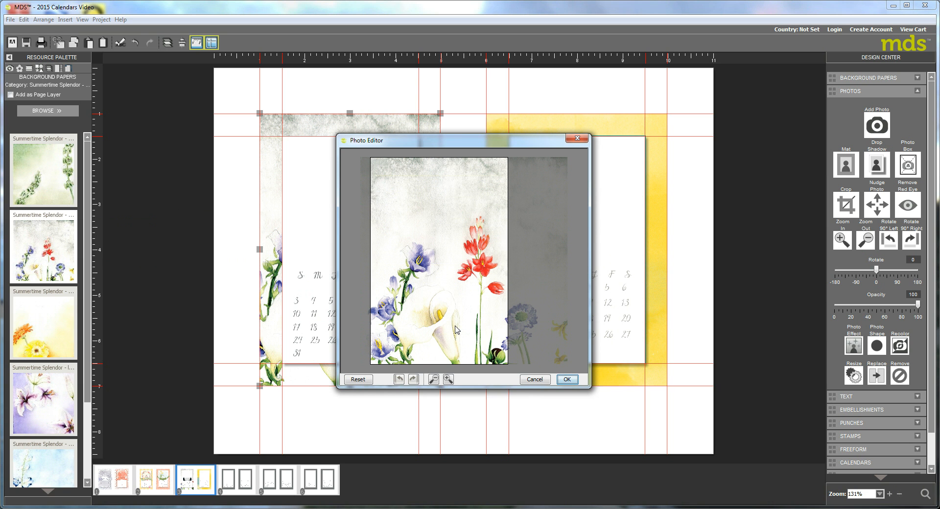
click(567, 379)
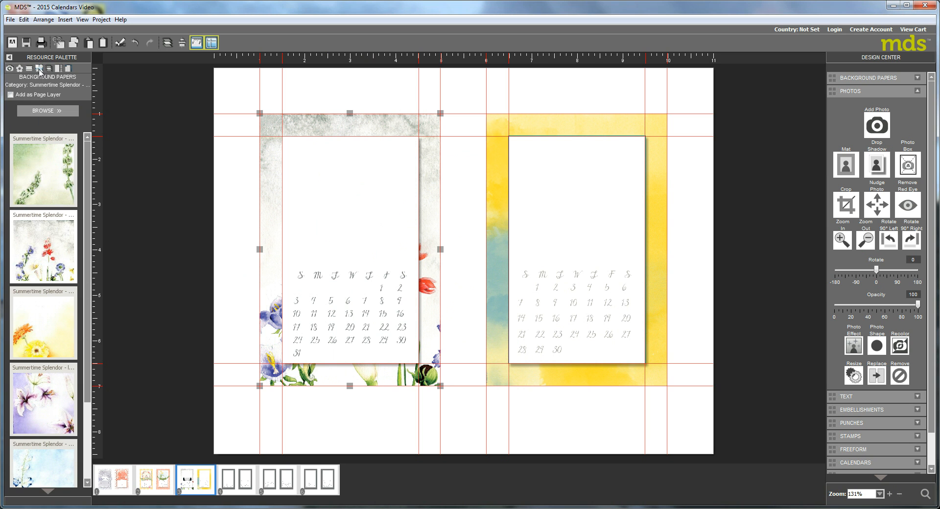
- Place a Modern Label Punch from Labels & Tags, about 184 wide by 53 high, just above the left calendar's weekday row
click(39, 68)
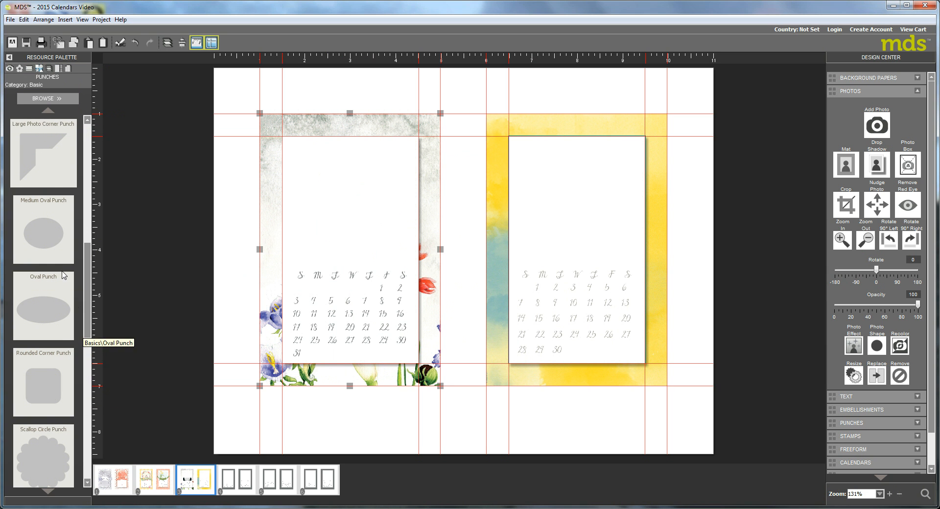
click(46, 98)
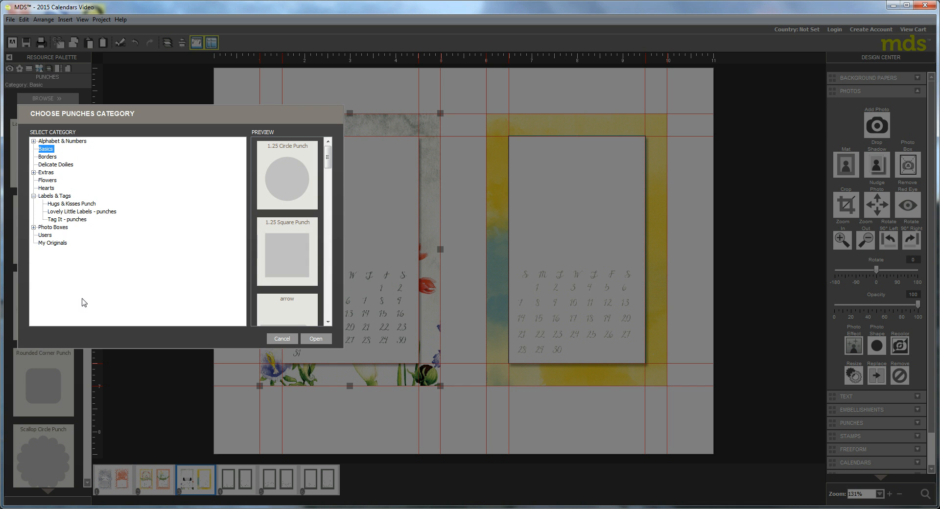
click(49, 196)
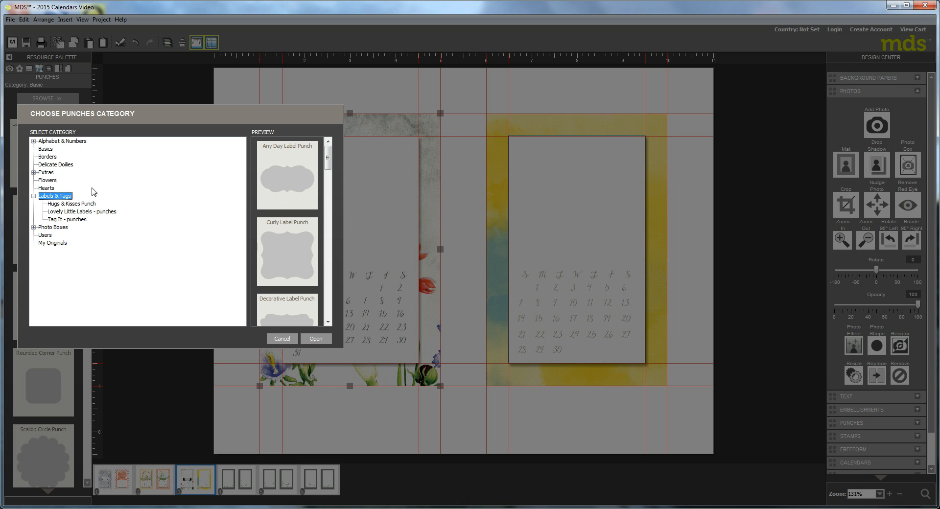
click(311, 341)
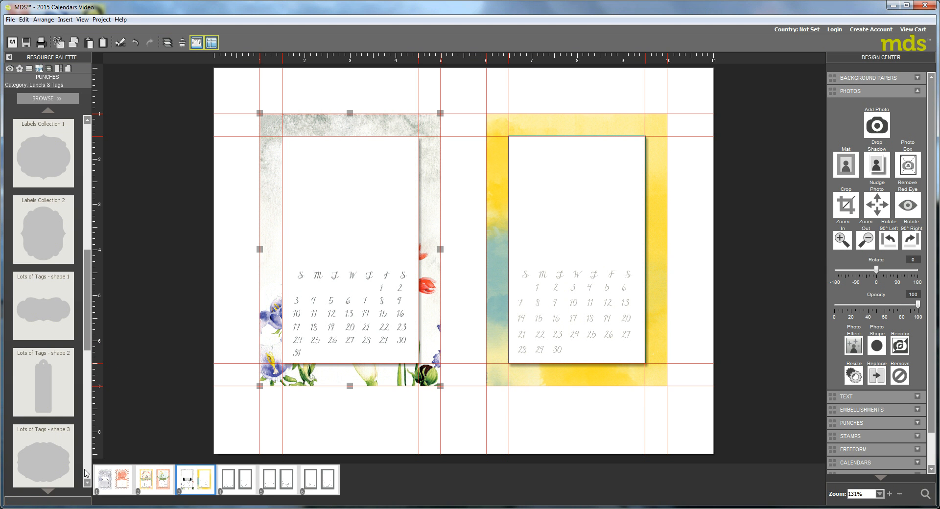
click(87, 480)
drag(49, 311, 351, 255)
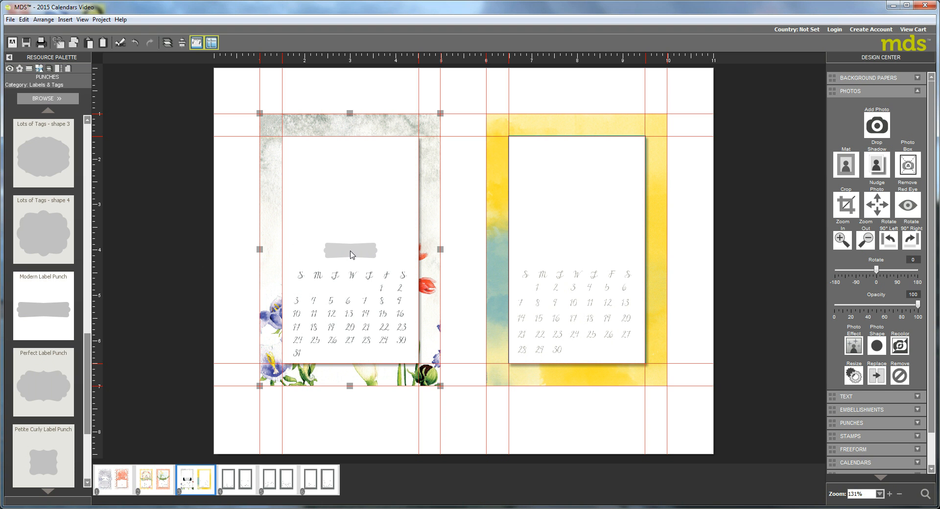
drag(399, 236, 375, 244)
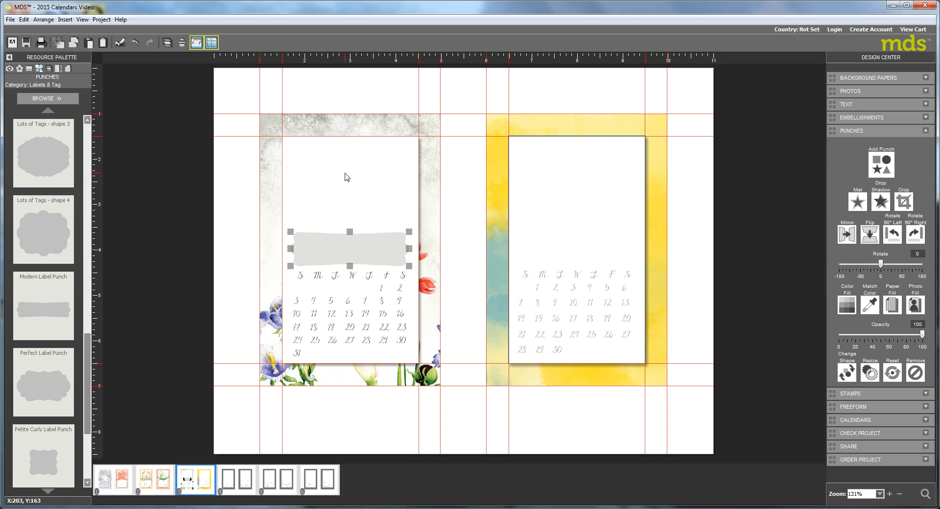
- Center-align the label punch with the white calendar panel behind it
shift+click(370, 176)
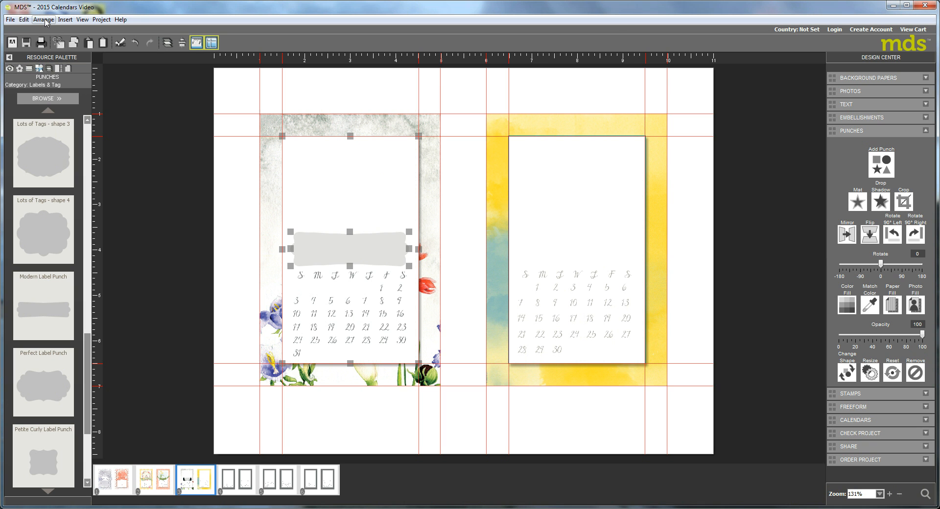
click(43, 20)
mouse_move(55, 43)
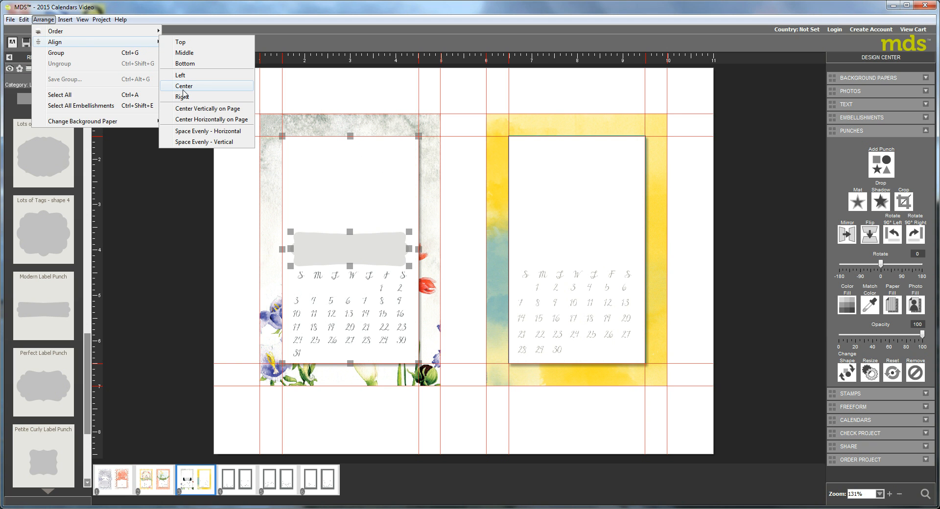
click(183, 88)
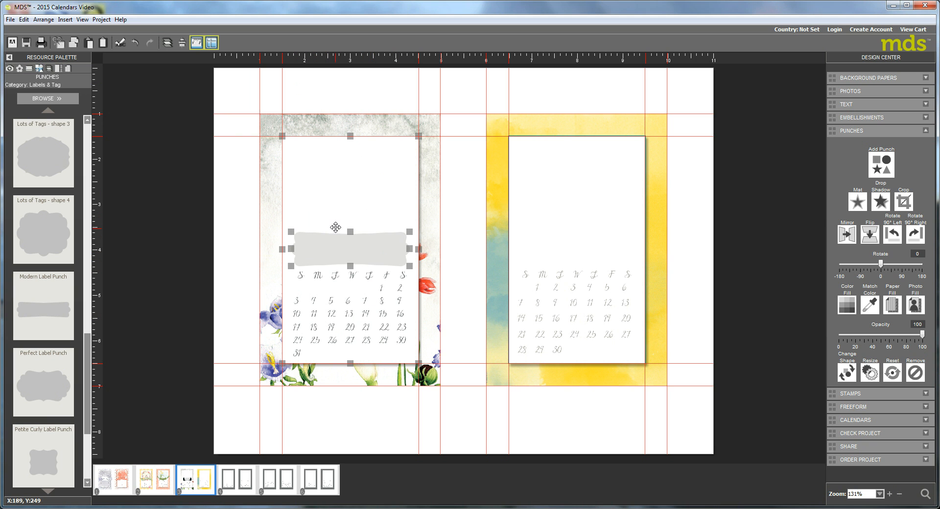
click(227, 221)
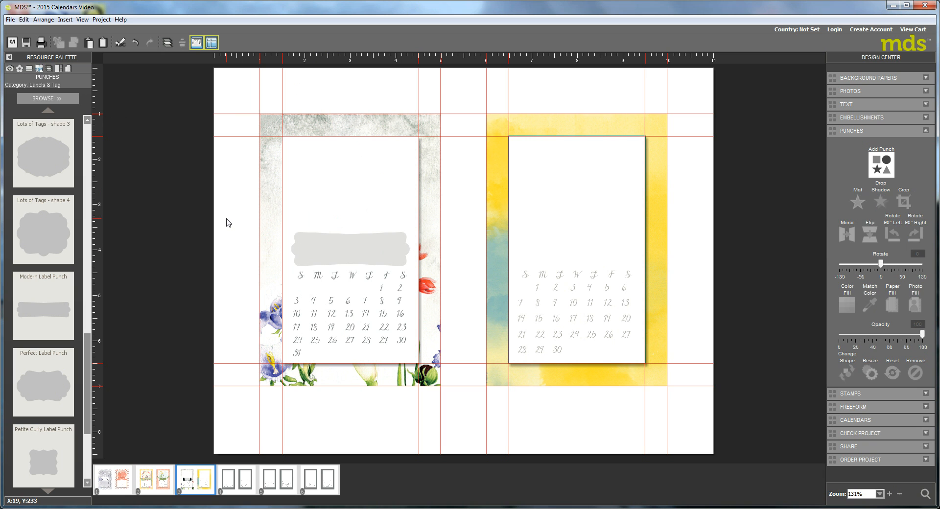
- Fill the label punch with black from the Stampin' Up! palette and add a drop shadow
click(357, 248)
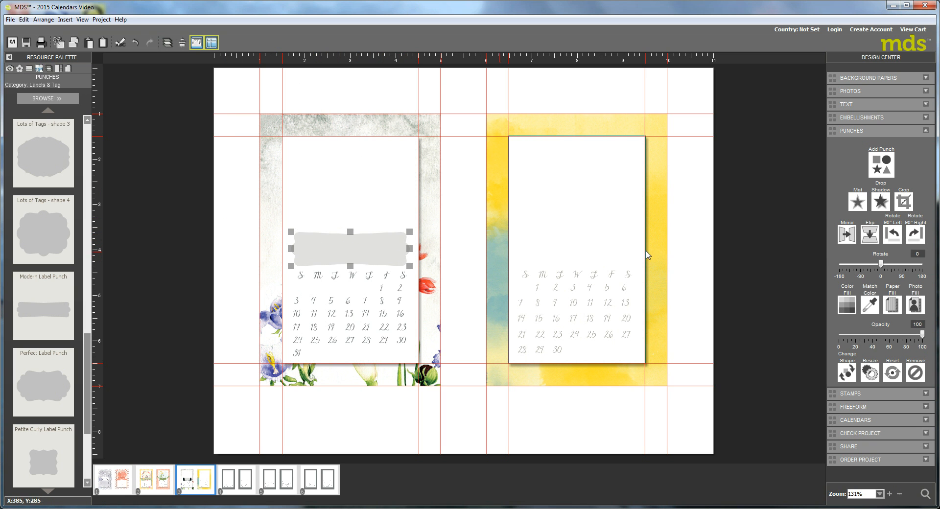
click(847, 304)
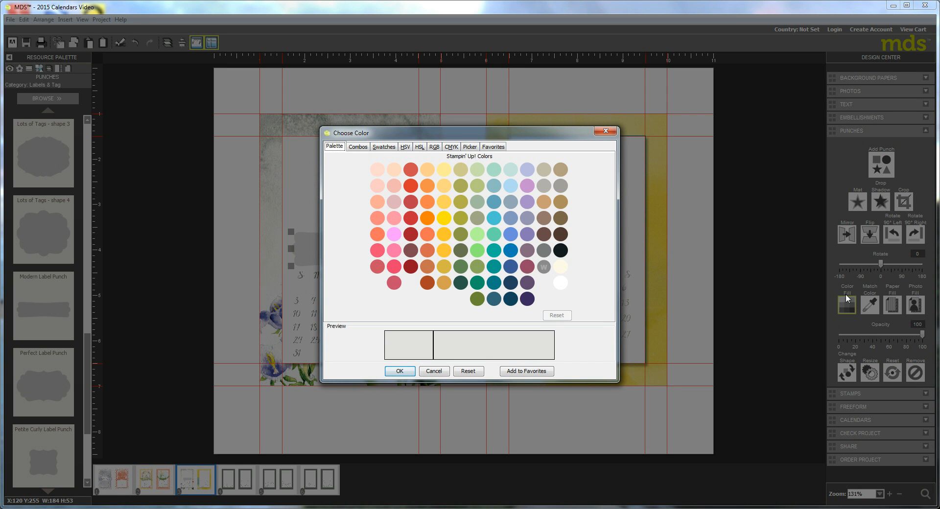
click(560, 250)
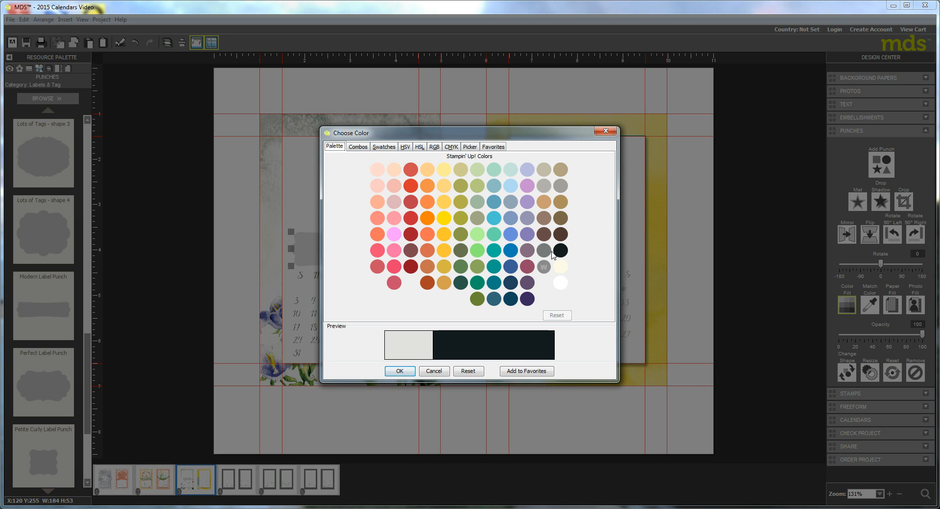
click(400, 370)
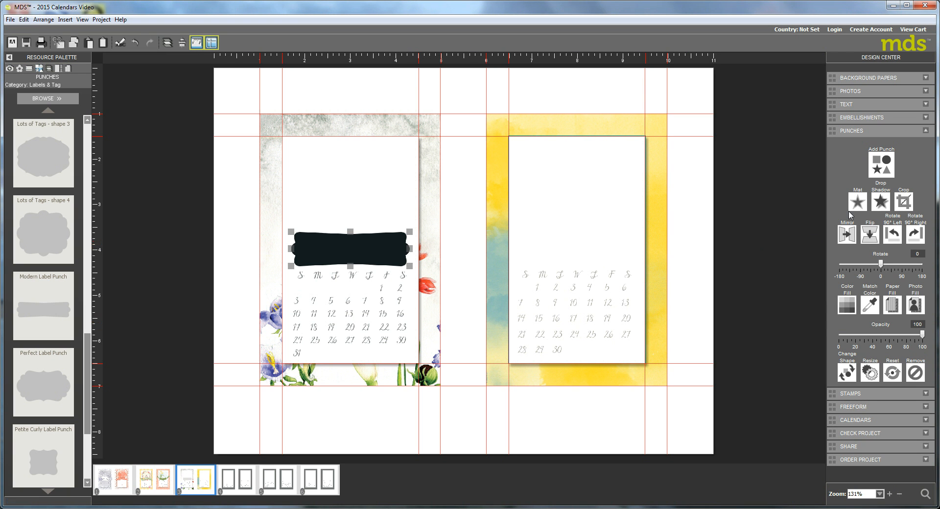
click(884, 207)
click(551, 360)
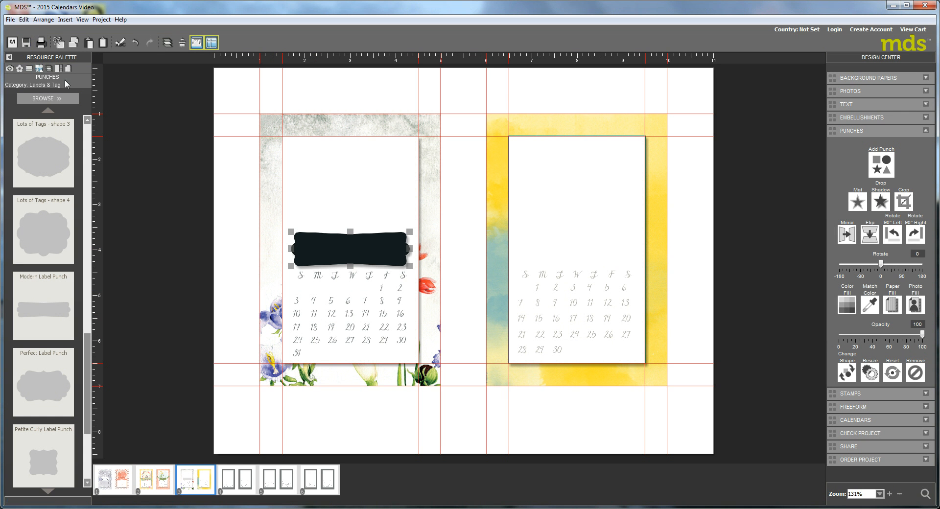
- Place an Oval Punch from the Basics category centered over the black label
click(48, 98)
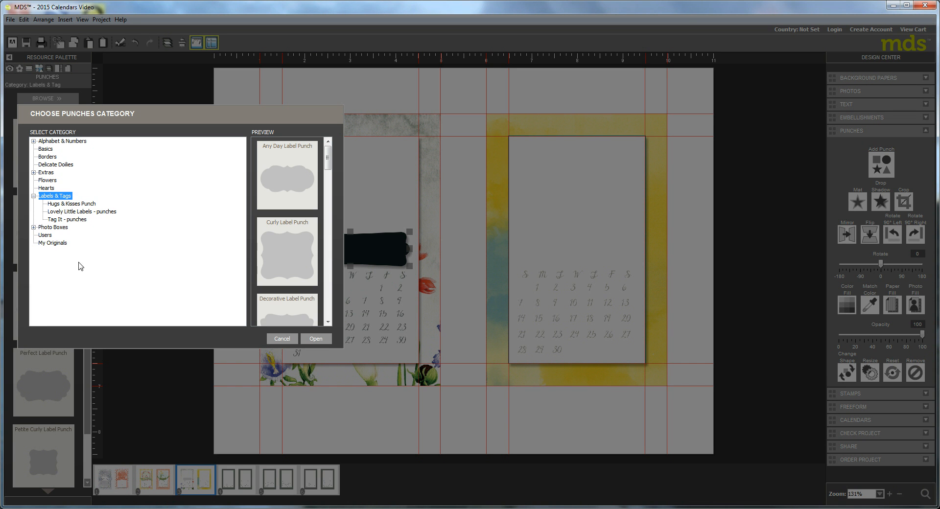
click(45, 150)
click(315, 339)
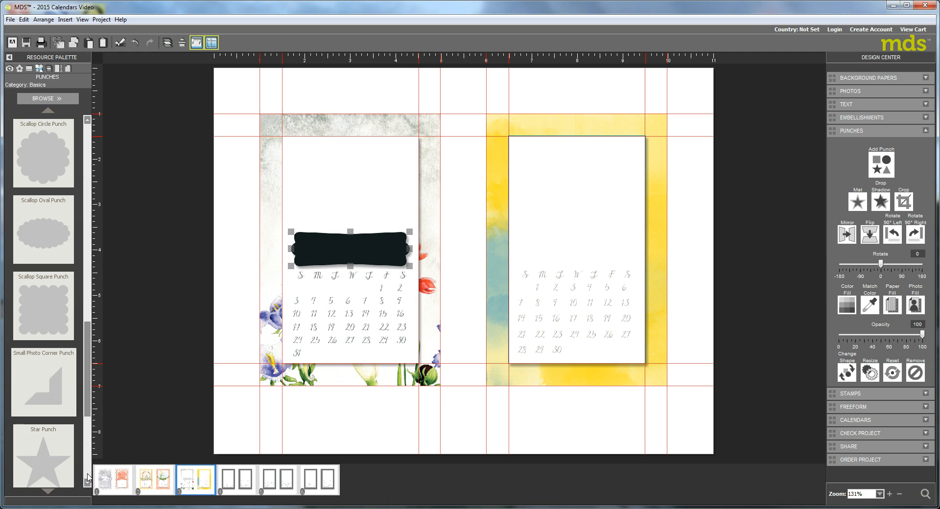
click(88, 478)
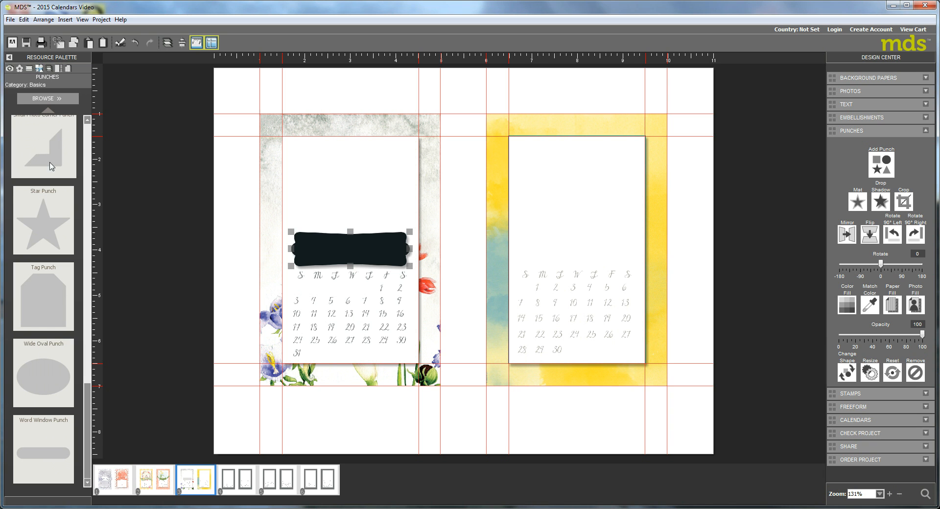
click(88, 136)
click(87, 136)
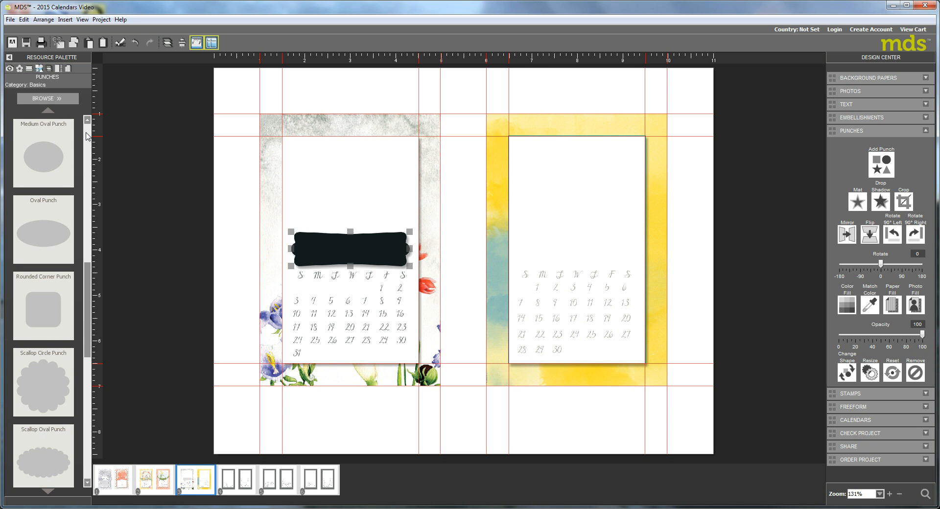
drag(37, 241, 374, 244)
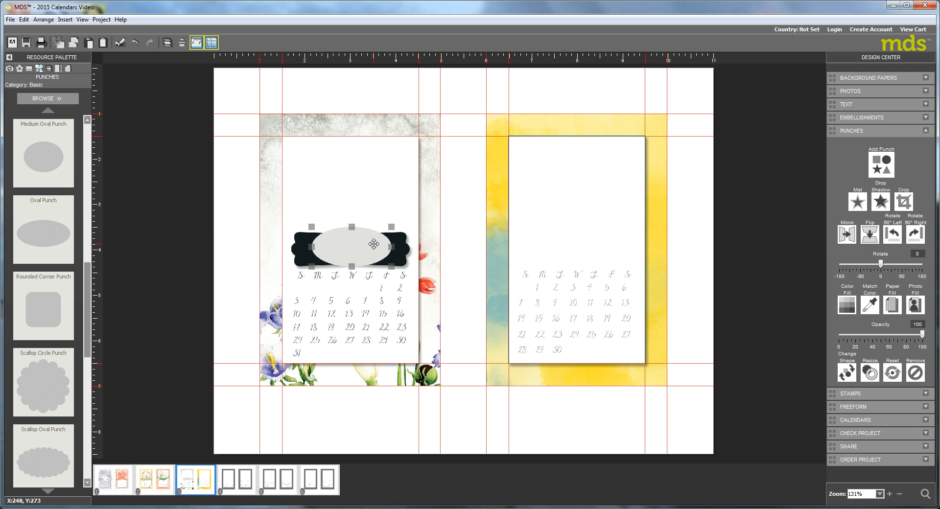
click(348, 250)
drag(348, 250, 340, 249)
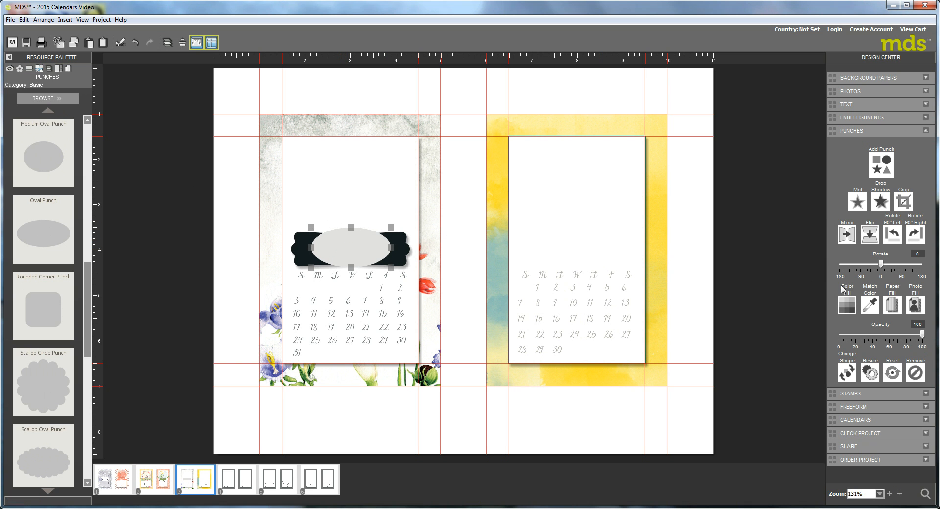
- Fill the oval punch with the Summertime Splendor - bouquet background paper
click(892, 307)
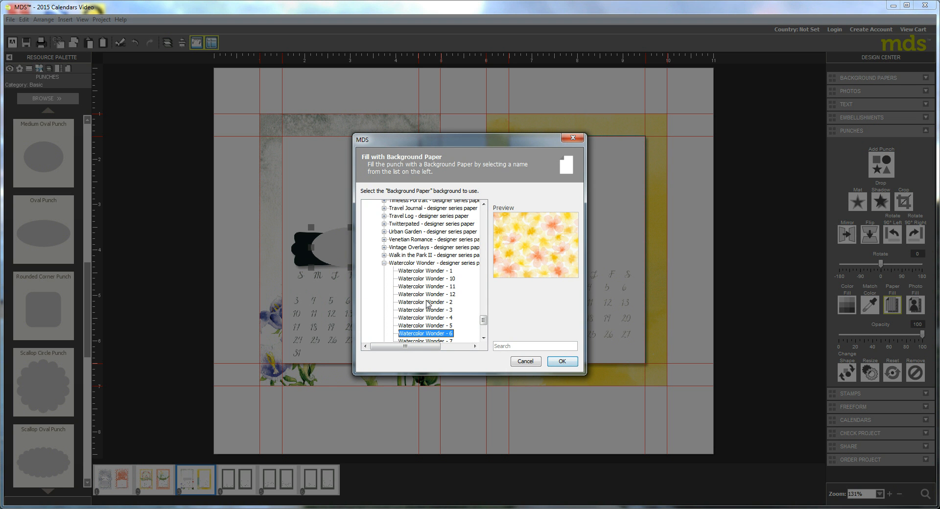
mouse_move(484, 321)
mouse_down()
mouse_move(485, 206)
mouse_move(487, 308)
mouse_up()
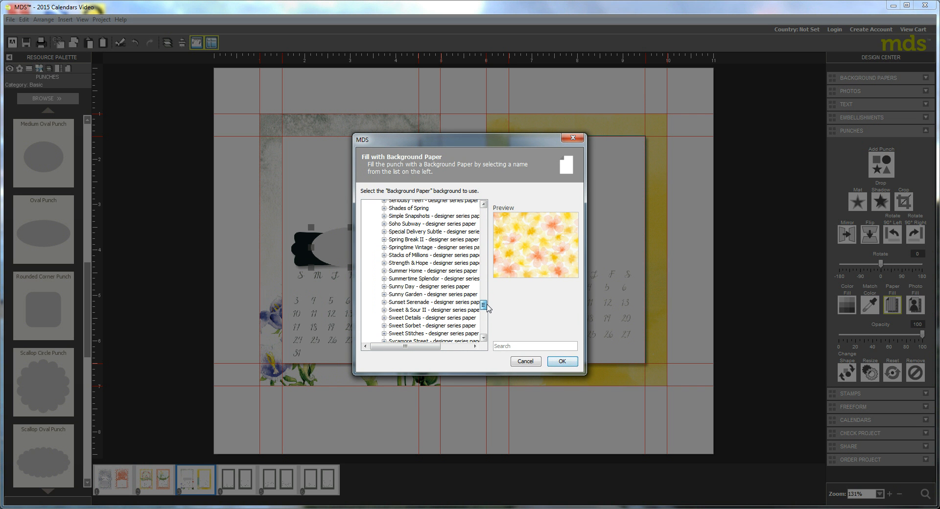
click(385, 279)
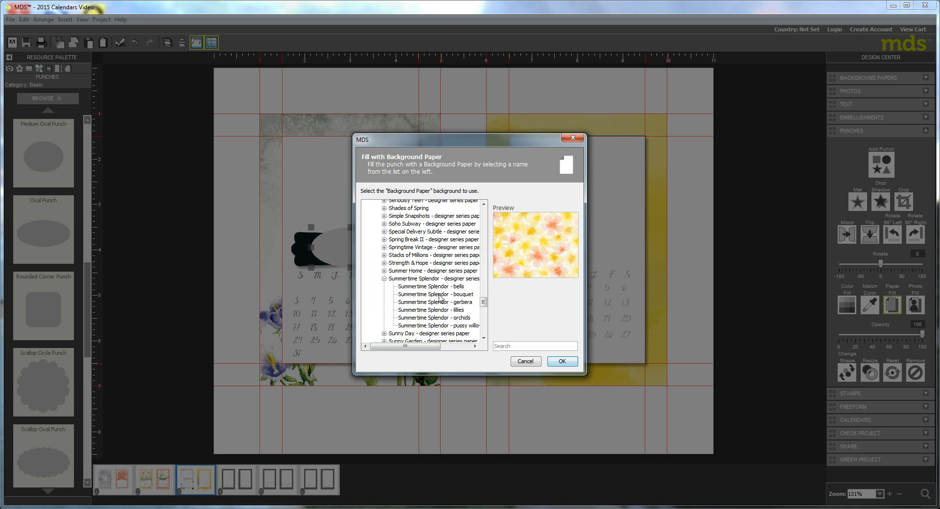
click(442, 318)
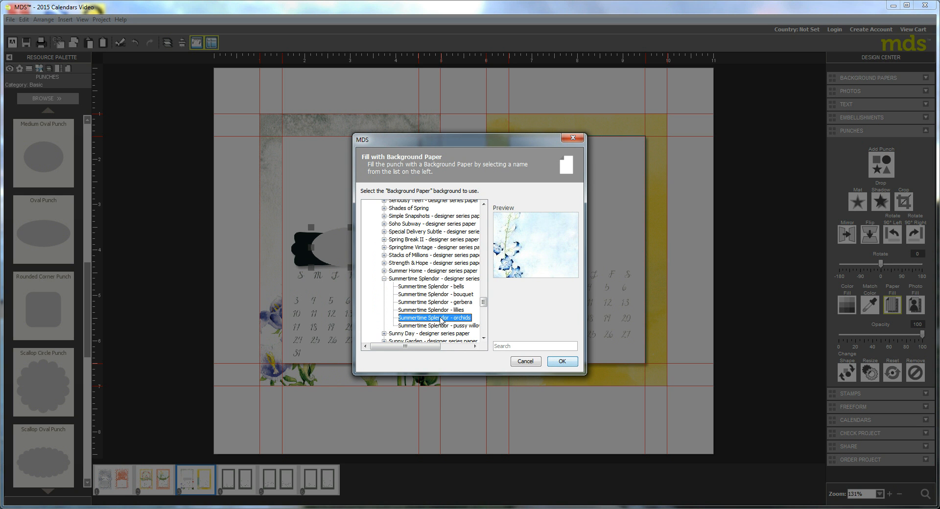
click(436, 295)
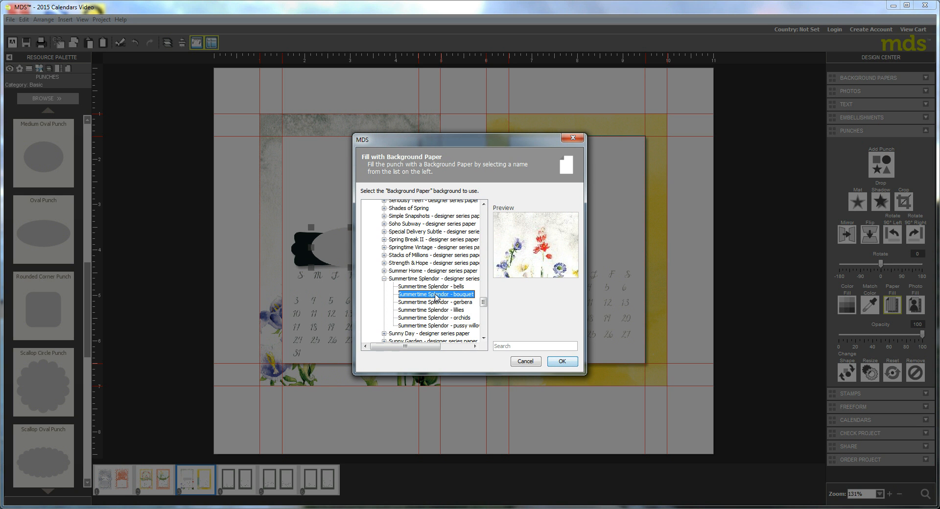
click(562, 362)
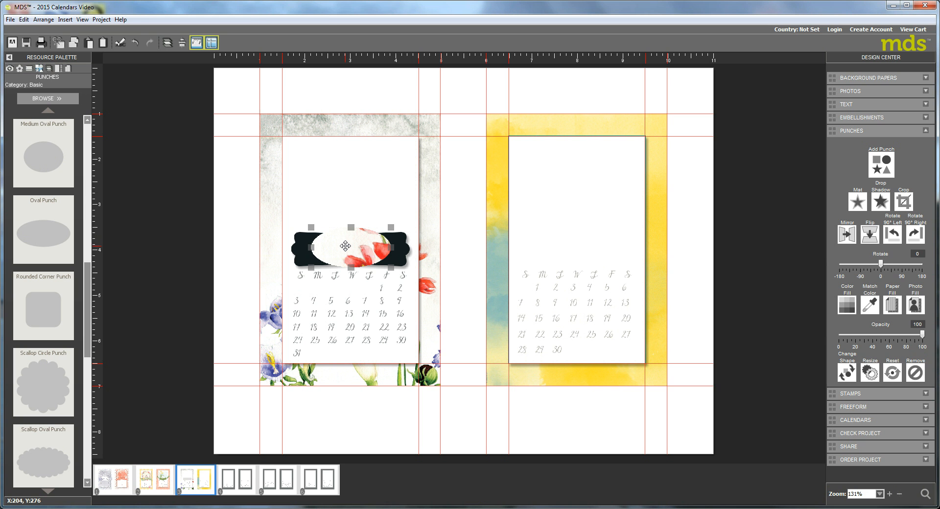
- Zoom out the paper image inside the oval punch and shift it so only the gray textured corner fills the oval
double_click(345, 245)
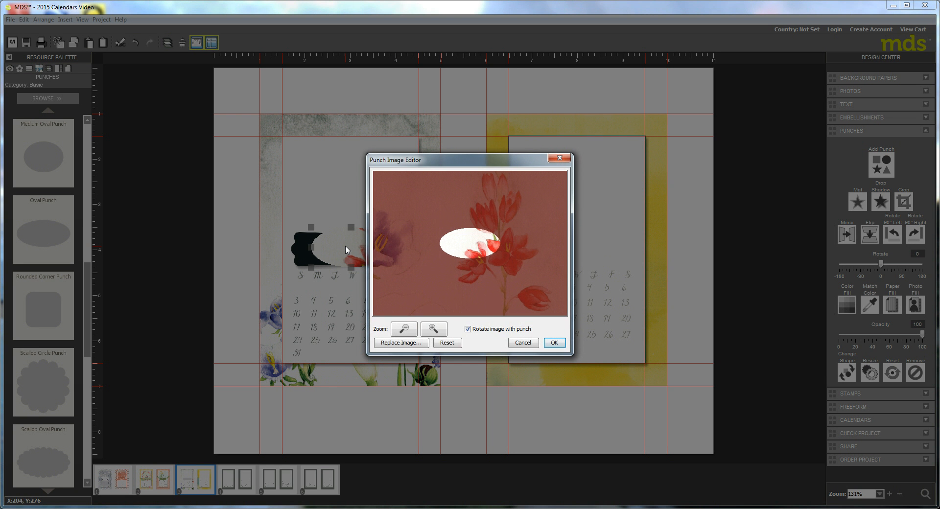
click(405, 329)
click(404, 329)
click(404, 329)
click(405, 329)
click(404, 329)
drag(416, 288, 482, 378)
click(404, 329)
drag(479, 292, 507, 284)
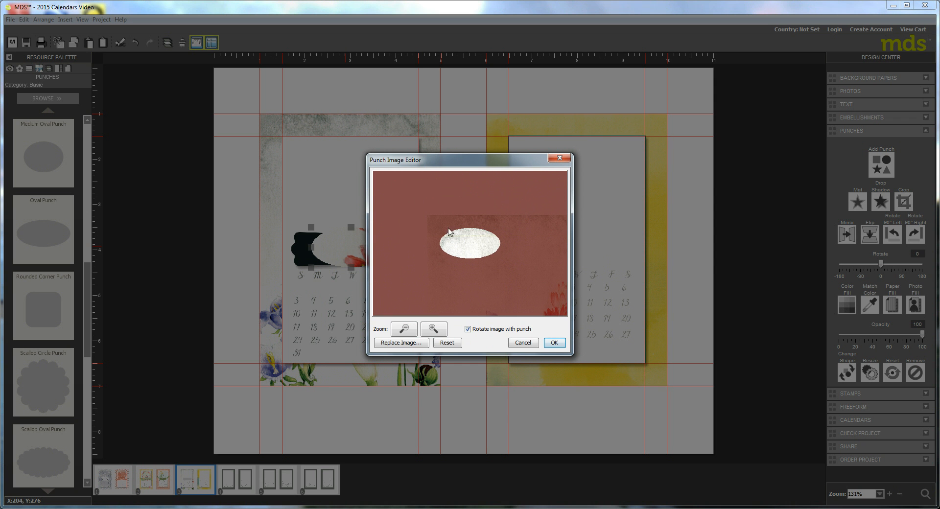
click(554, 343)
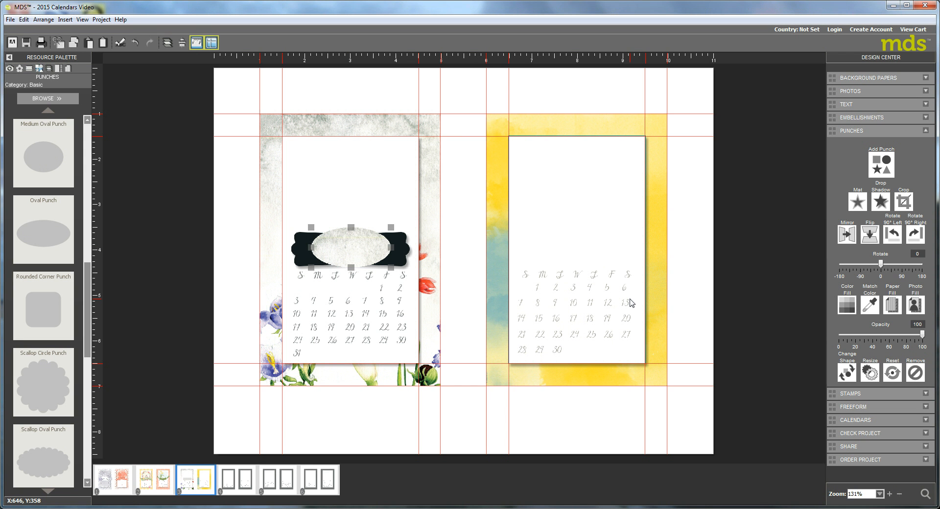
- Add a black mat of size 1 around the oval punch
click(860, 203)
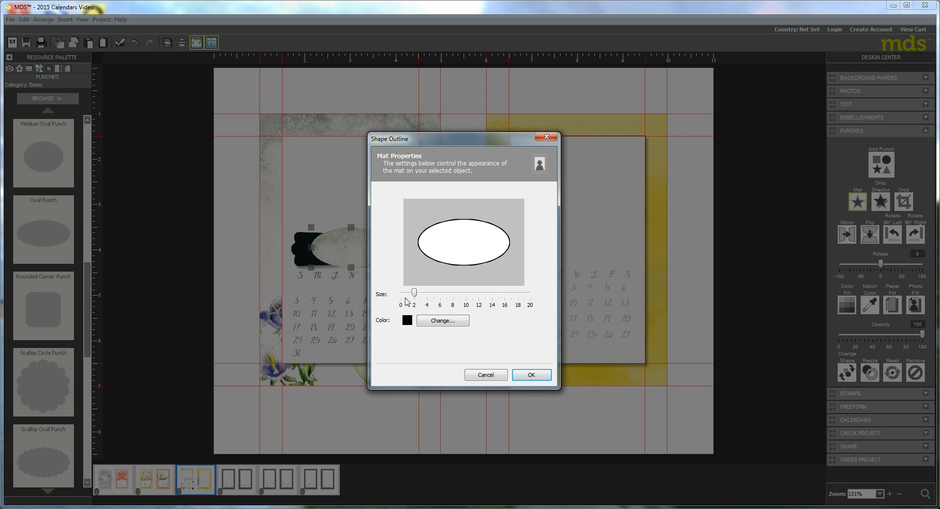
drag(415, 292, 408, 293)
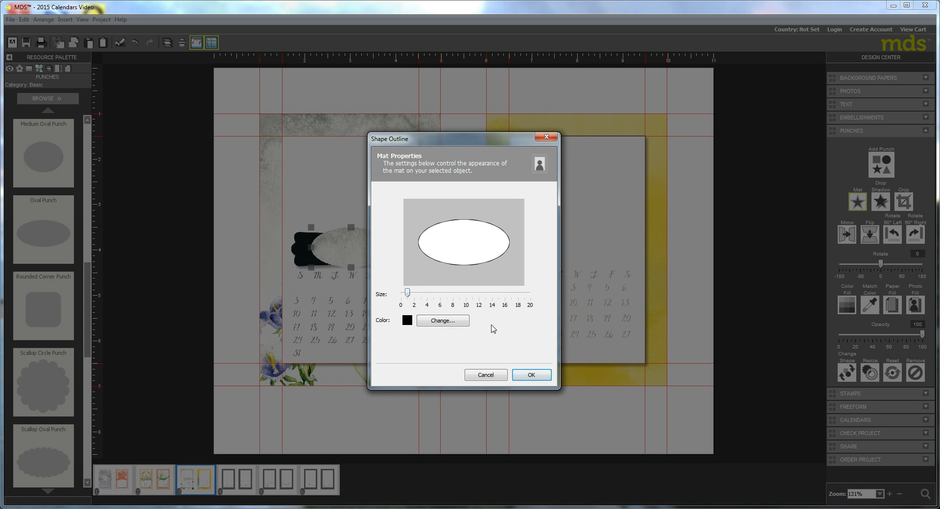
click(541, 375)
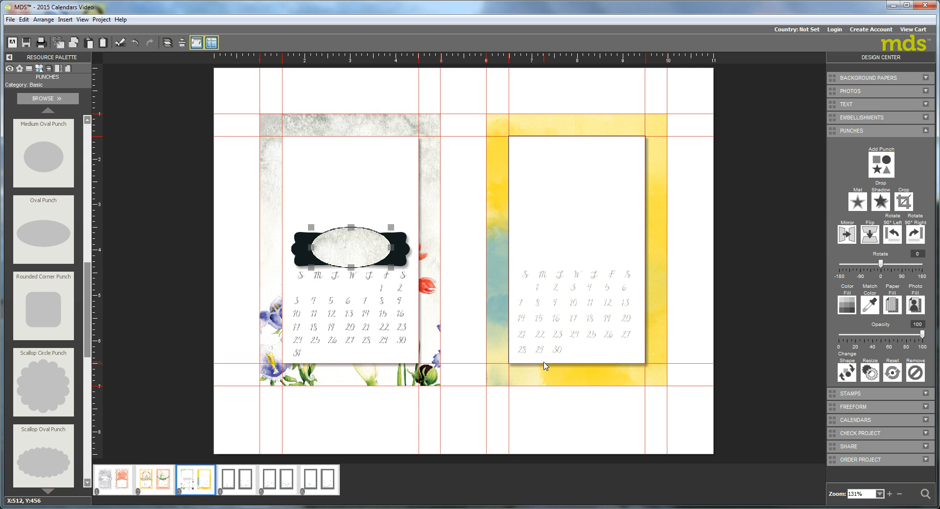
- Place the curly script May stamp from the Month by Month category on the oval, shrunk to about 94 wide by 61 high
click(29, 68)
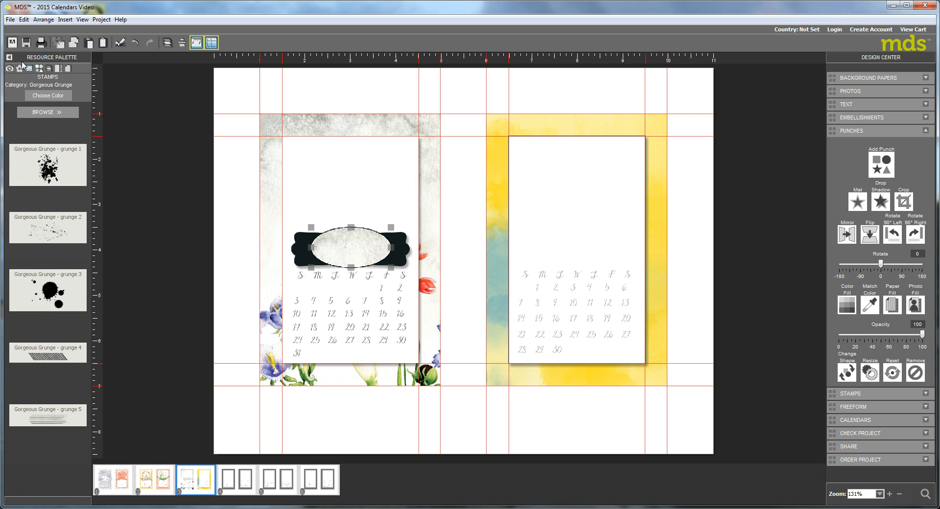
click(47, 112)
scroll(77, 300, down, 20)
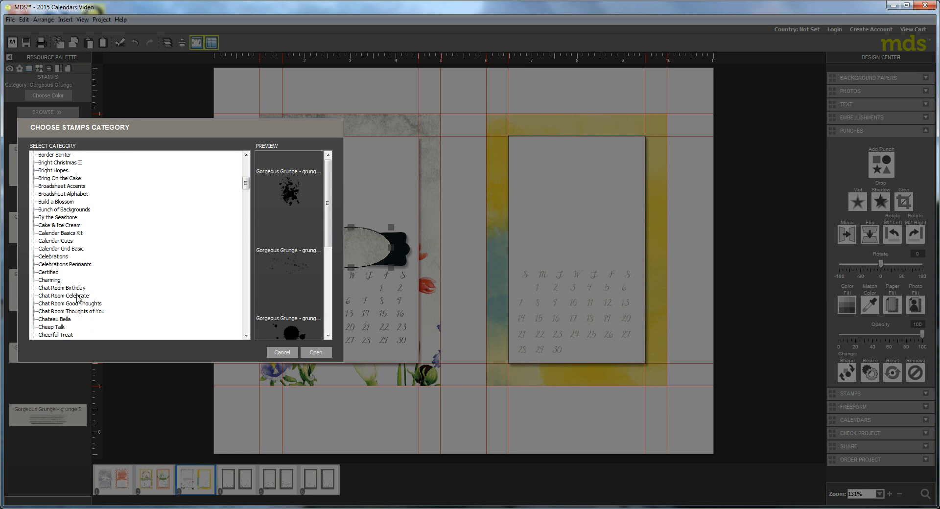
scroll(77, 300, down, 8)
scroll(78, 302, down, 12)
scroll(76, 303, down, 5)
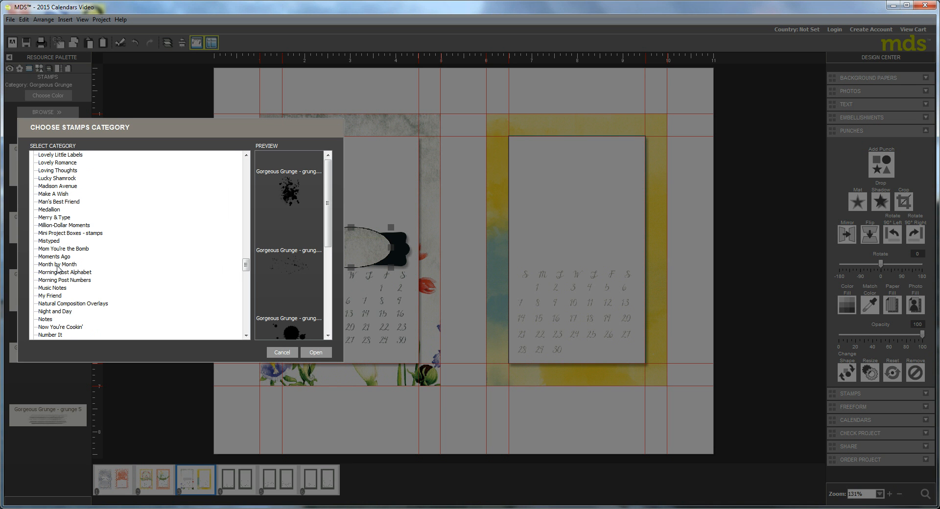
click(57, 265)
click(316, 352)
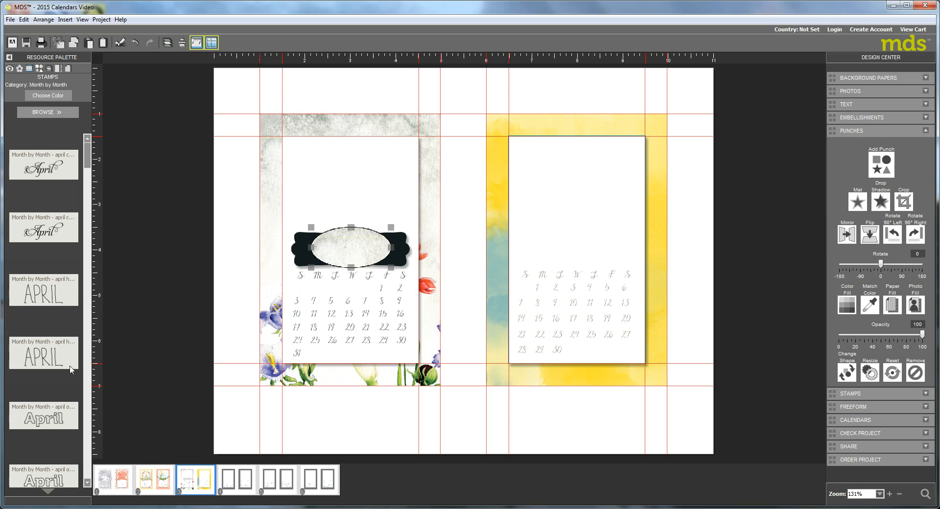
drag(90, 165, 353, 247)
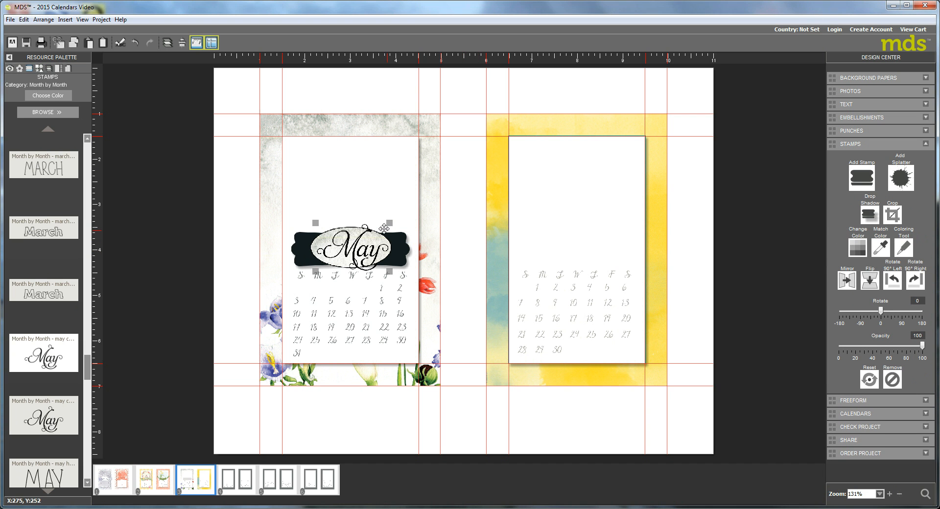
mouse_move(387, 226)
mouse_down()
mouse_move(356, 246)
mouse_move(376, 229)
mouse_up()
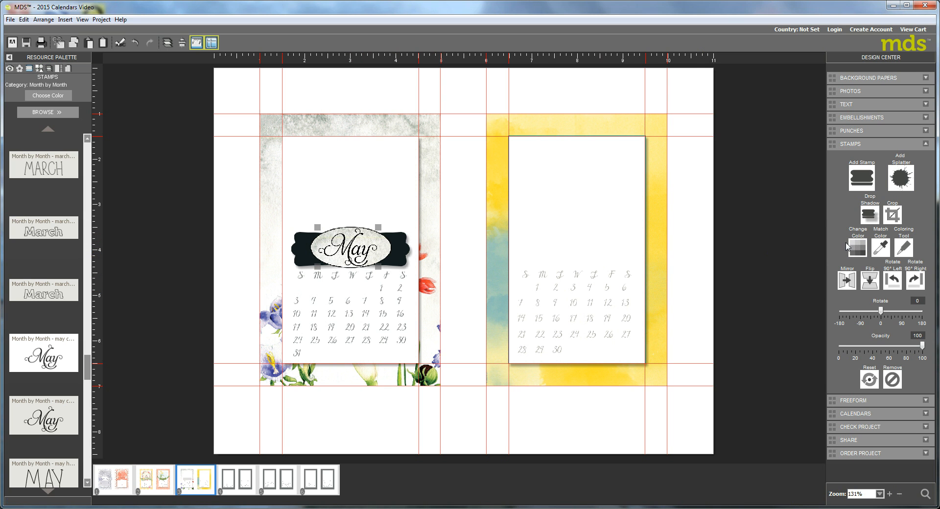
- Recolor the May stamp with the red sampled from the flower on the left calendar's floral paper
click(858, 248)
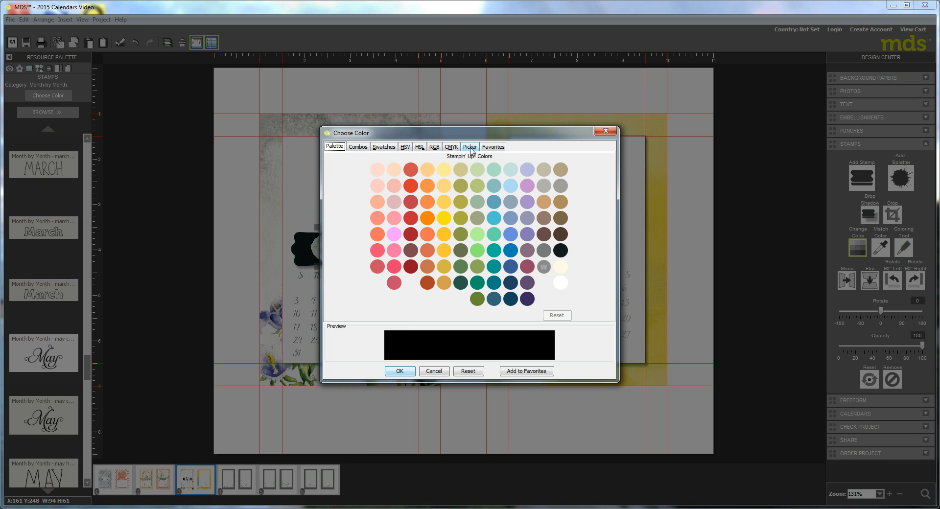
click(471, 148)
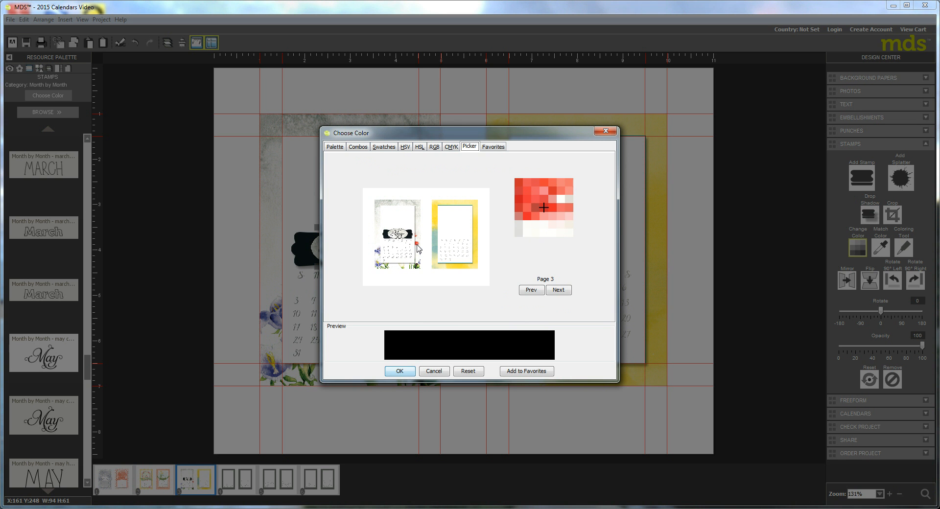
click(417, 246)
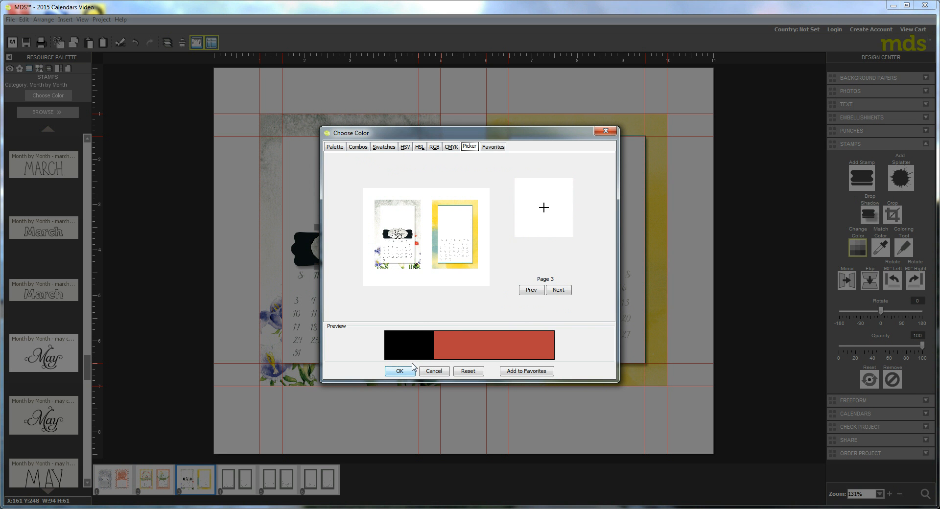
click(400, 371)
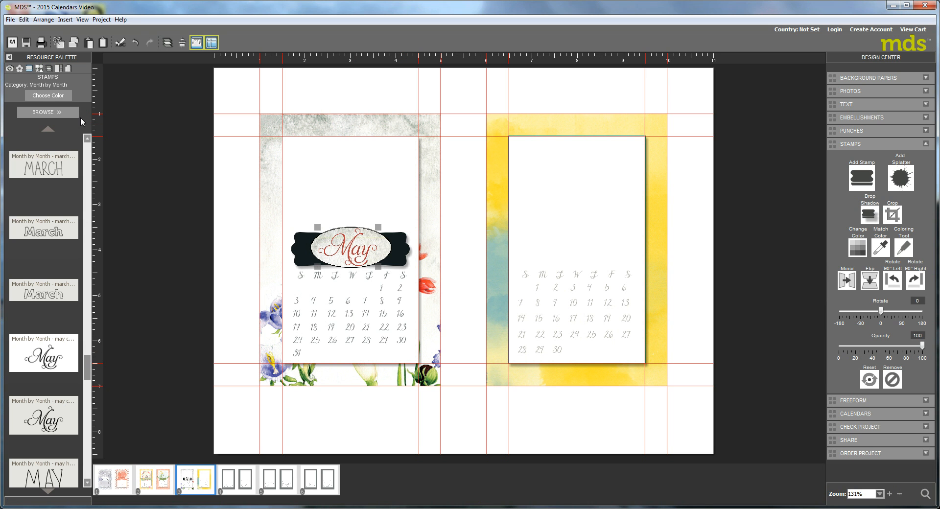
- Place the white ribbon with a bow from the Timeless Taffeta Trimmings embellishments below the left calendar
click(19, 69)
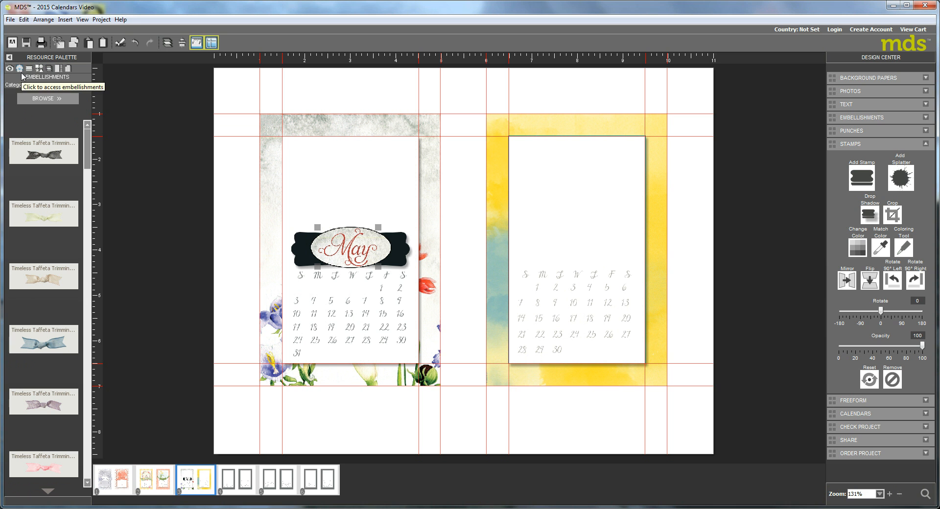
click(50, 99)
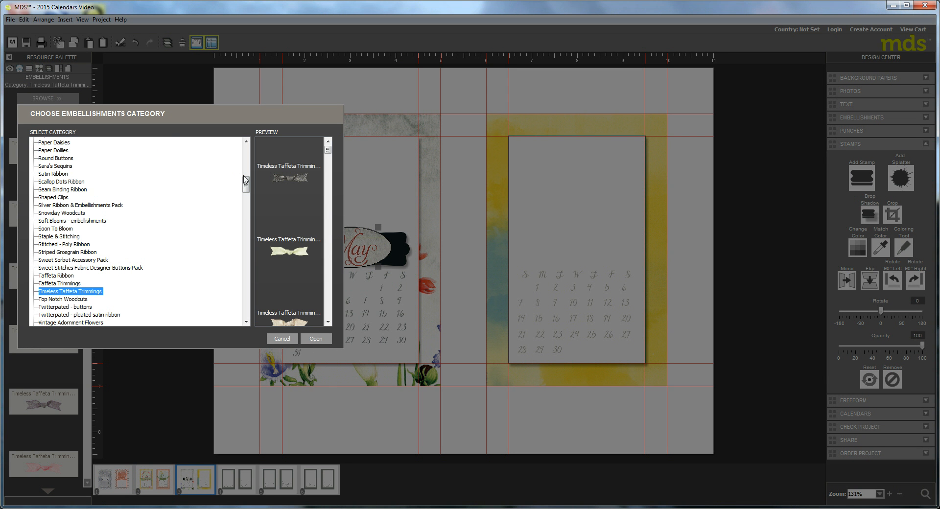
mouse_move(245, 184)
mouse_down()
mouse_move(247, 155)
mouse_move(246, 196)
mouse_up()
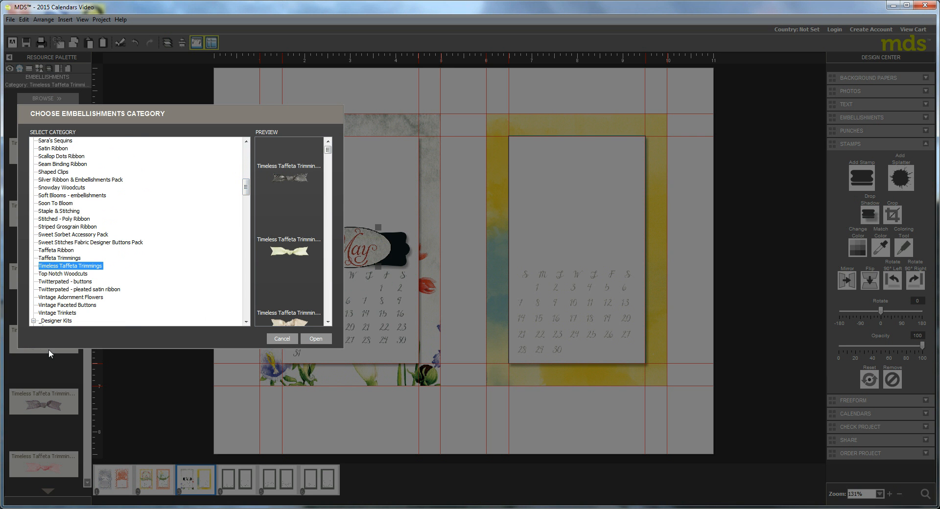
click(49, 267)
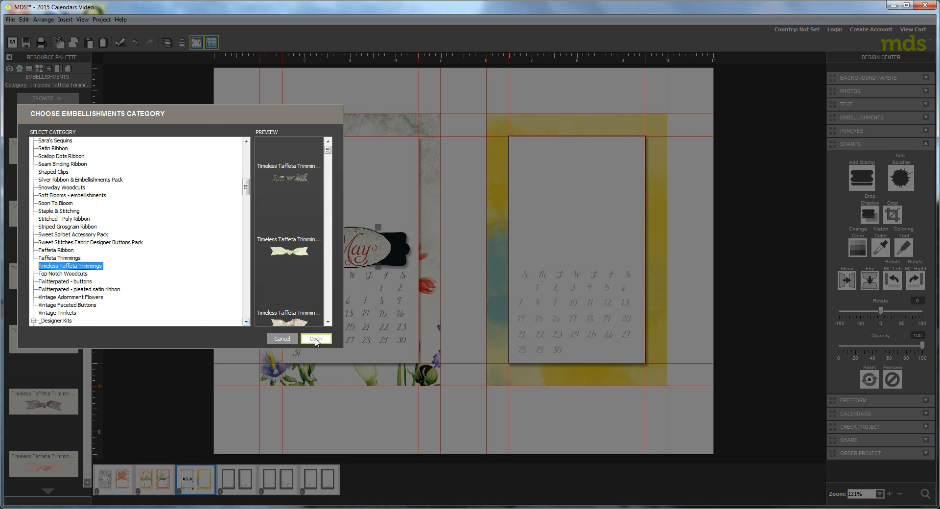
click(316, 338)
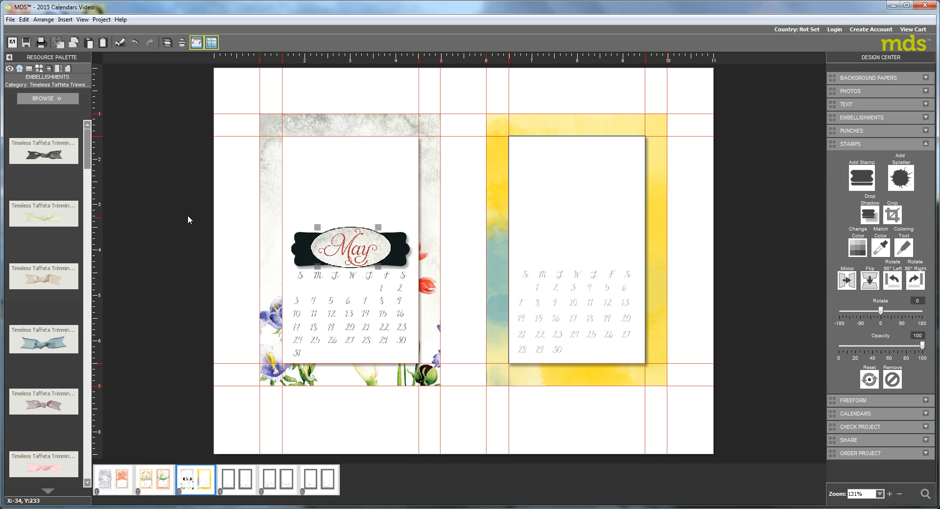
drag(90, 157, 95, 463)
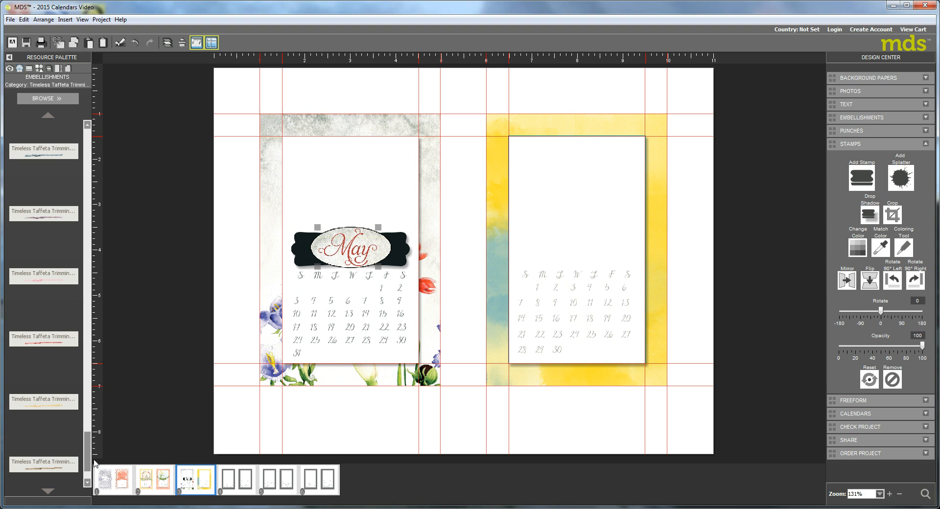
click(89, 138)
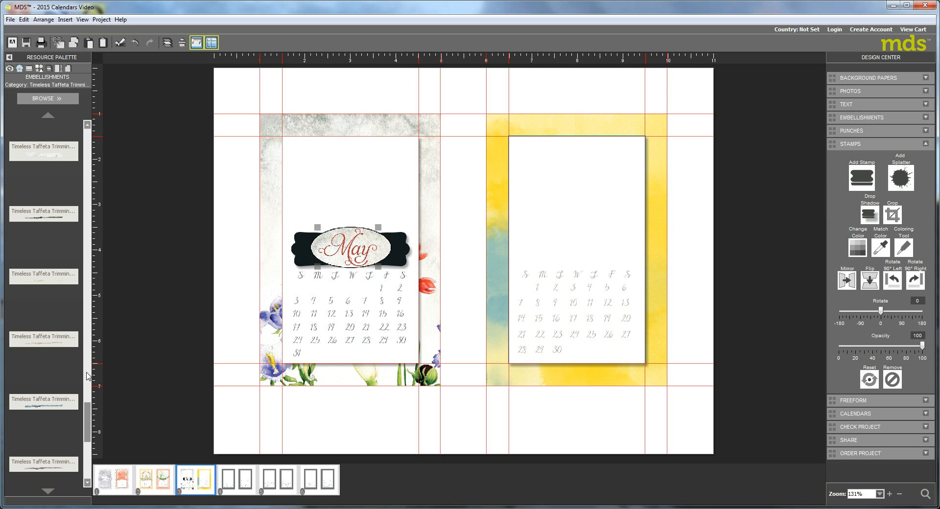
click(87, 470)
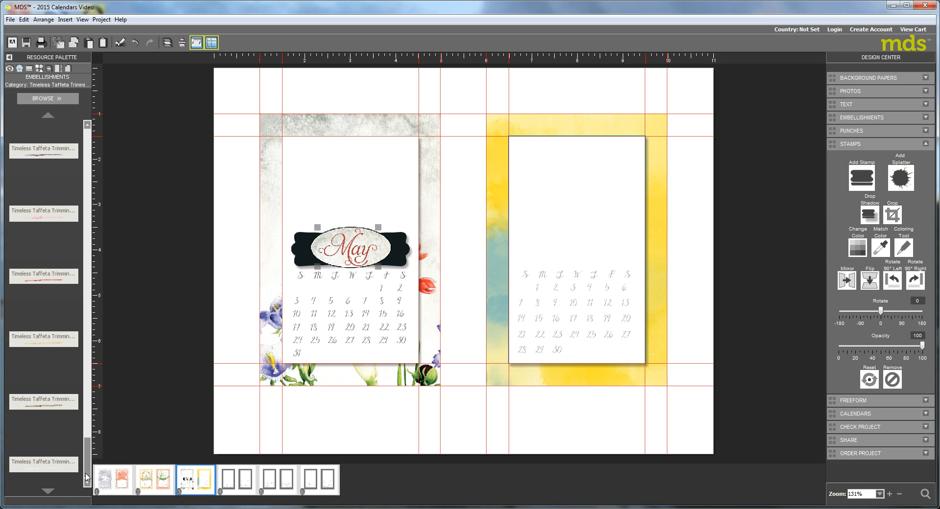
drag(53, 471, 380, 384)
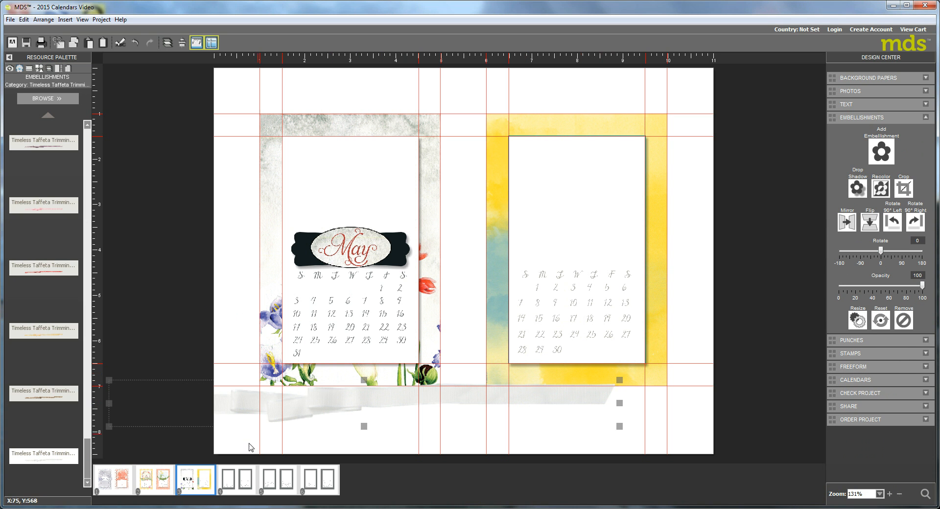
- Shrink the white ribbon and lay it across the black label, extending past both sides of the left calendar panel
drag(276, 404, 379, 410)
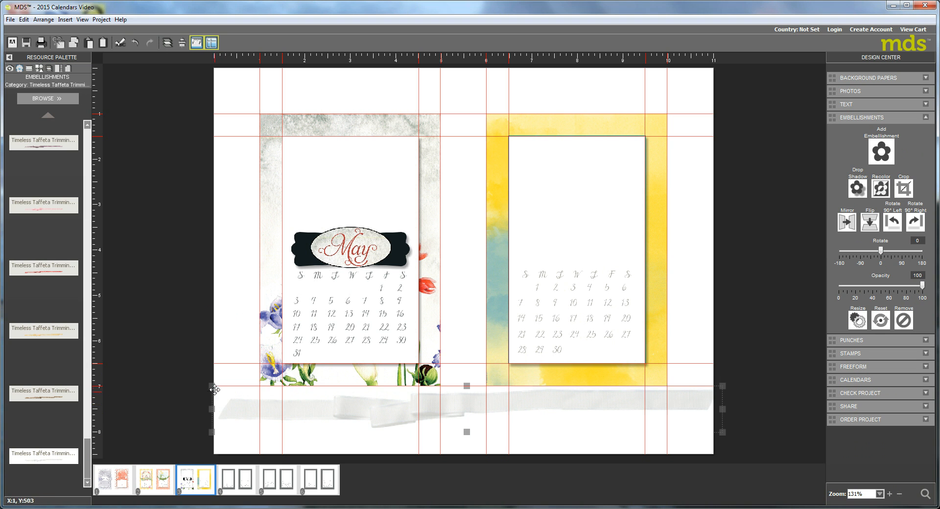
drag(212, 387, 315, 413)
drag(640, 422, 394, 240)
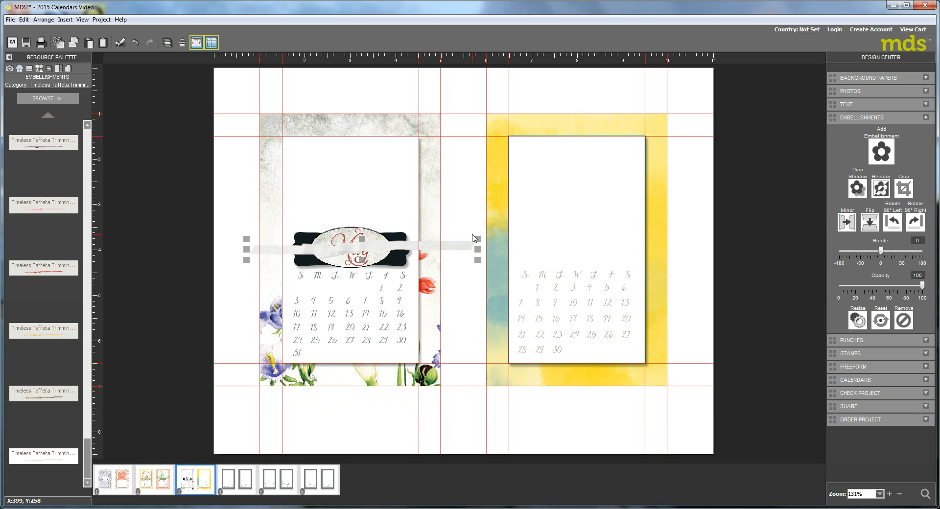
drag(477, 237, 380, 242)
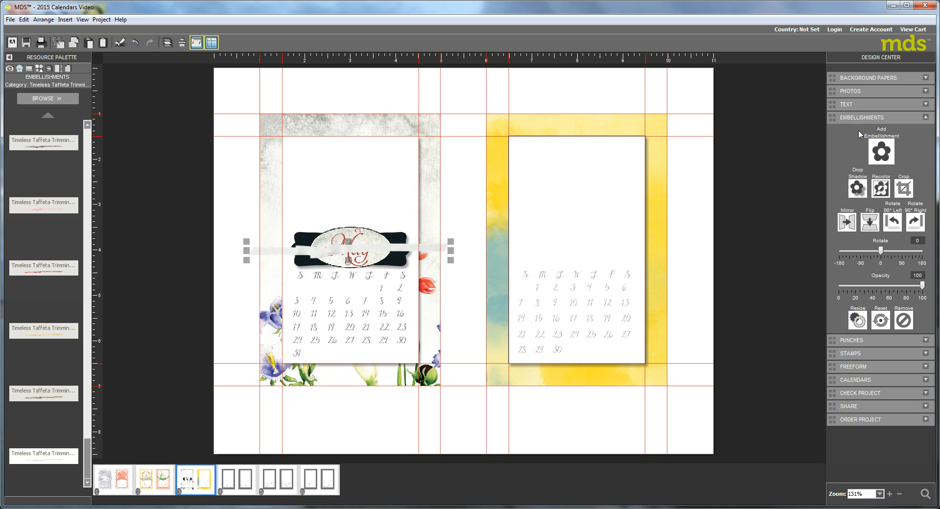
- Add a black drop shadow with 35% opacity and blur 5 to the white ribbon
click(857, 187)
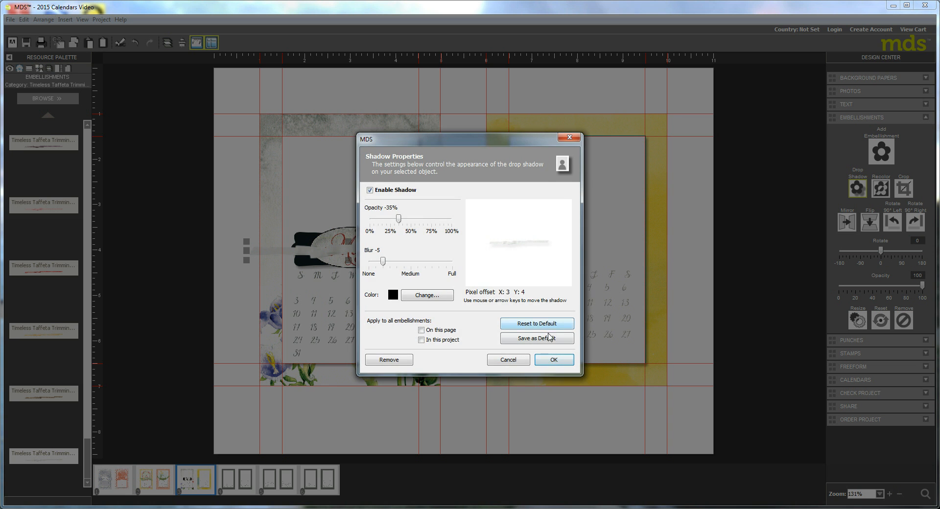
click(552, 361)
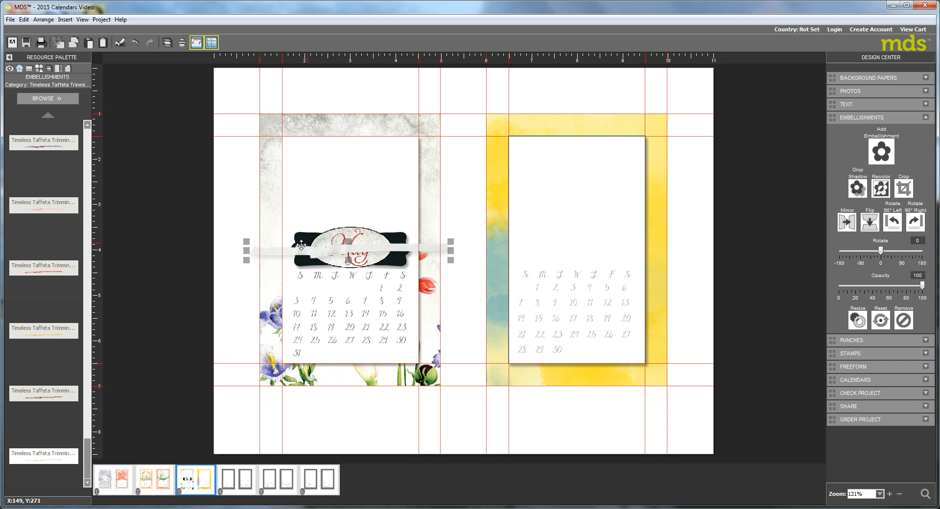
- Crop the white ribbon to its middle section with the knot, shrink it to about 176 by 28, and align it with the left calendar's outer left edge
click(904, 188)
drag(342, 251, 559, 287)
click(677, 313)
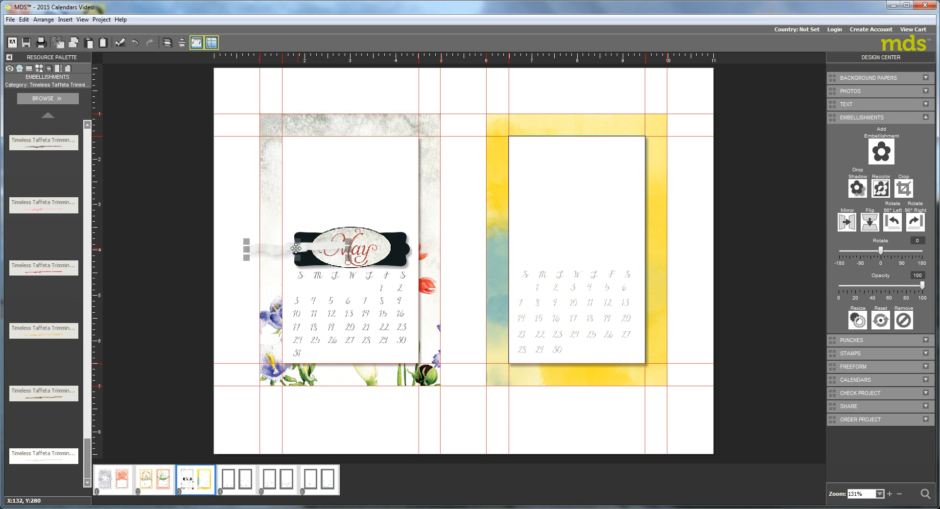
mouse_move(246, 242)
mouse_down()
mouse_move(256, 247)
mouse_move(250, 243)
mouse_up()
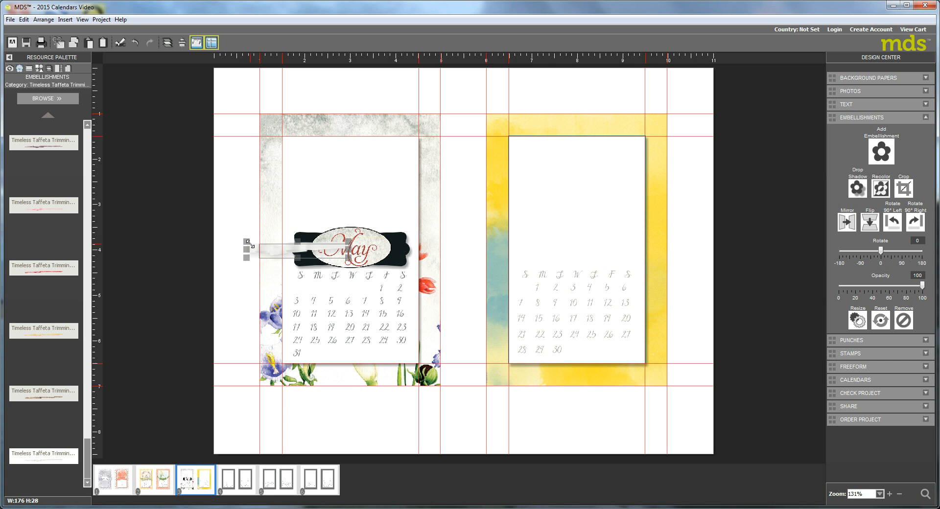
mouse_move(343, 242)
mouse_down()
mouse_move(306, 241)
mouse_move(349, 243)
mouse_up()
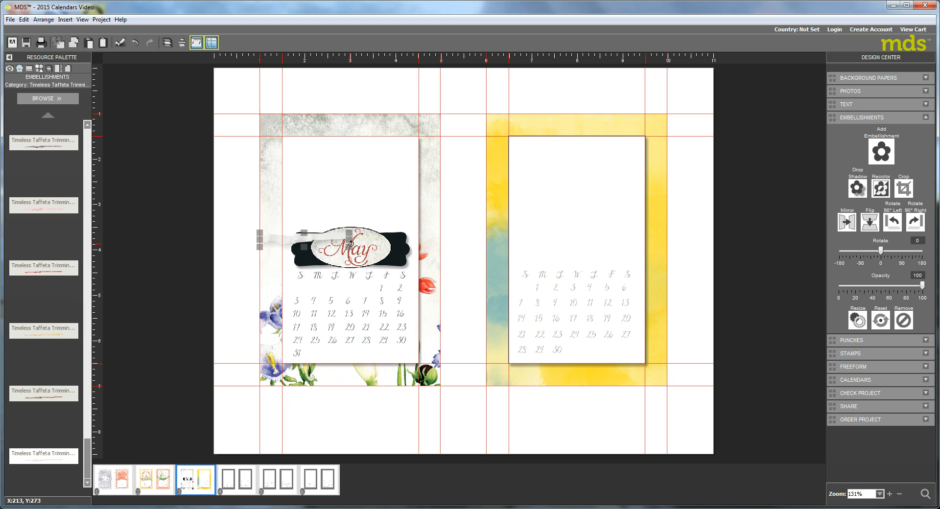
- Duplicate the cropped ribbon piece and place the copy just below the original, flush with the left calendar's outer left edge
key(ctrl+v)
drag(310, 239, 303, 246)
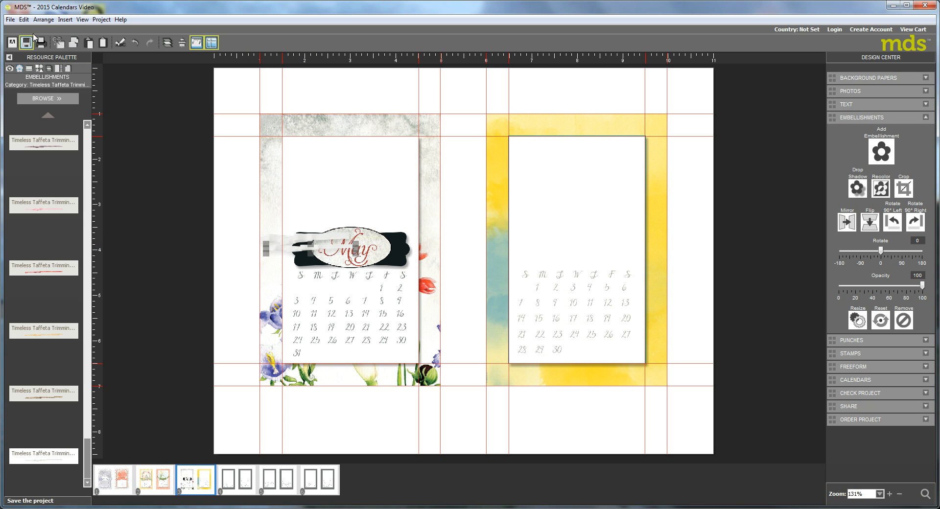
click(24, 20)
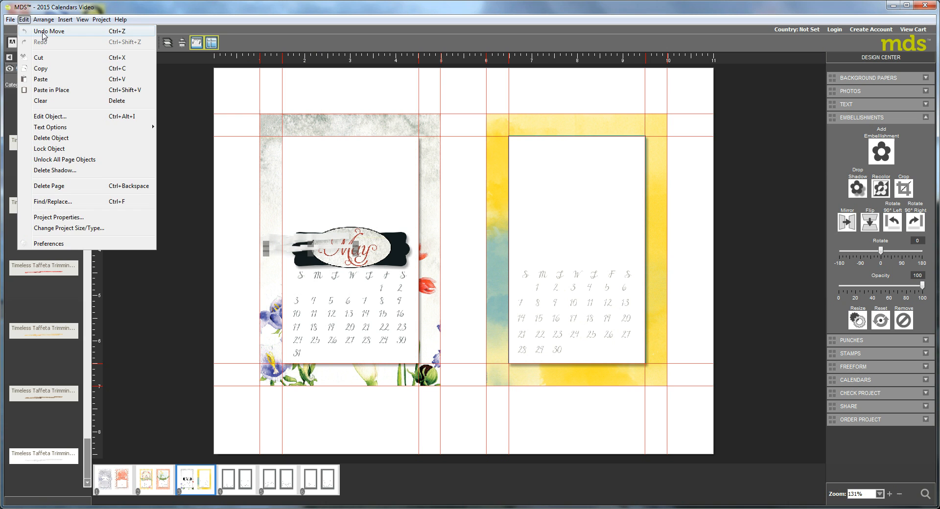
click(44, 33)
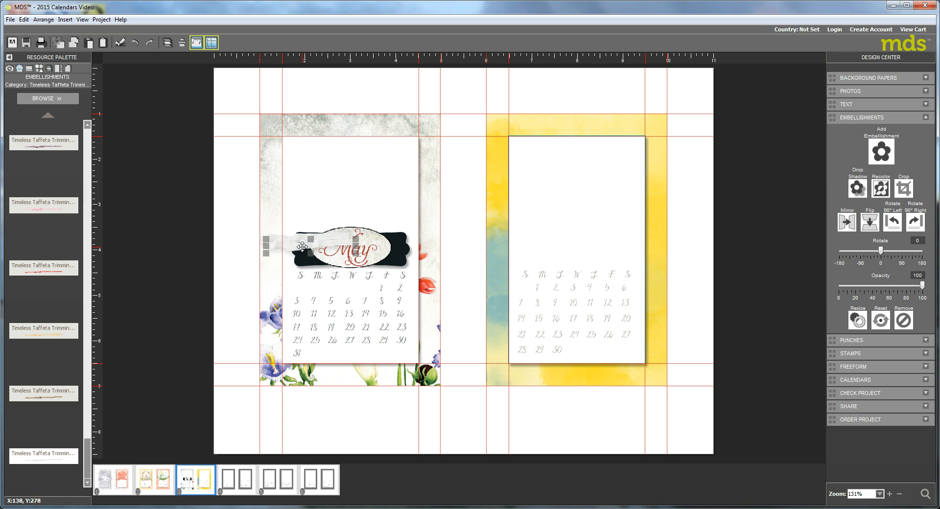
drag(302, 246, 299, 254)
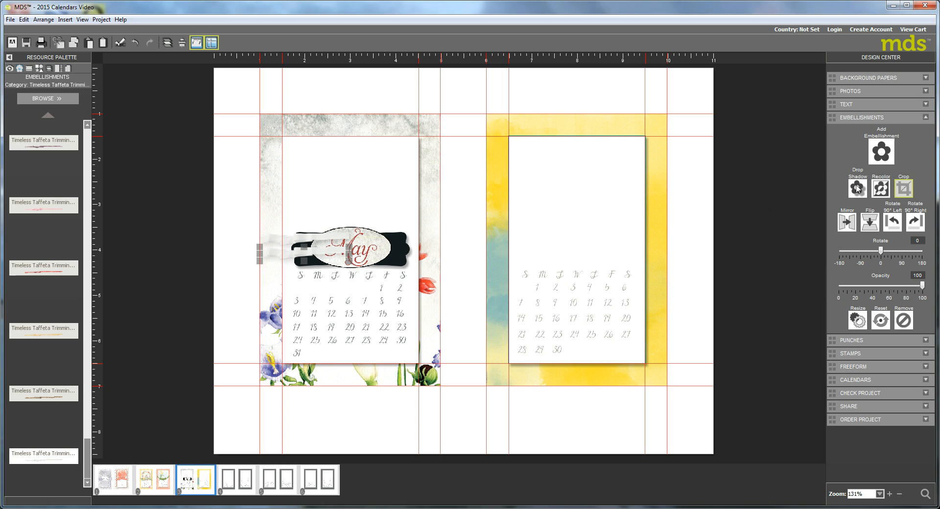
- Shift the crop area of the lower ribbon copy slightly right along the ribbon and move the piece up along the left calendar's edge
click(903, 188)
drag(408, 267, 422, 264)
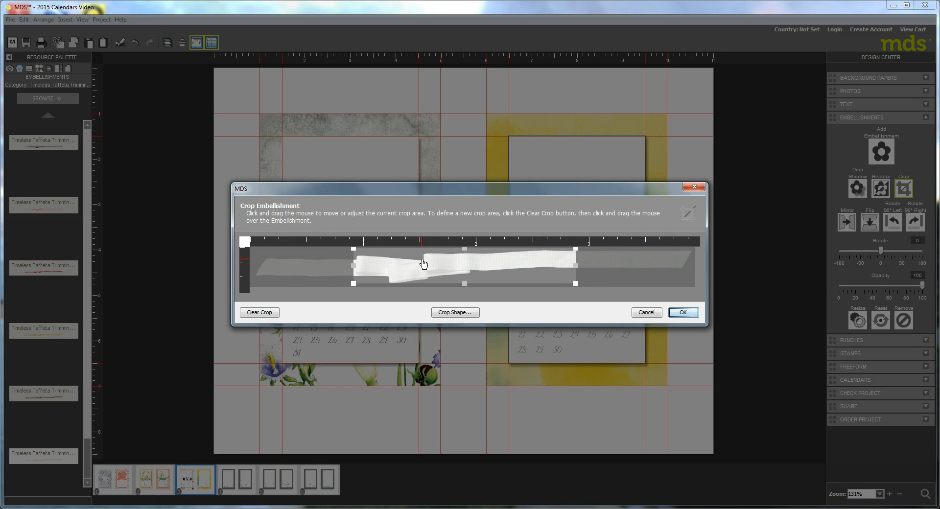
click(683, 313)
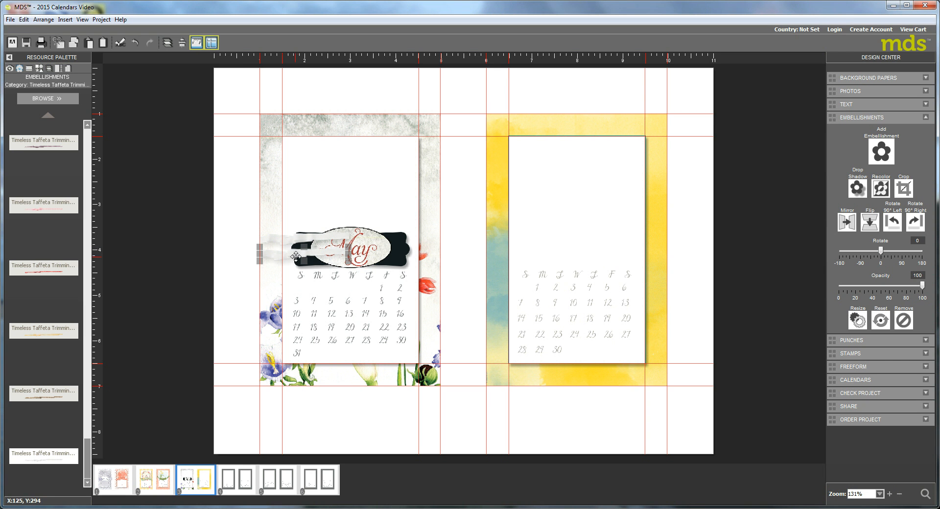
drag(296, 254, 283, 239)
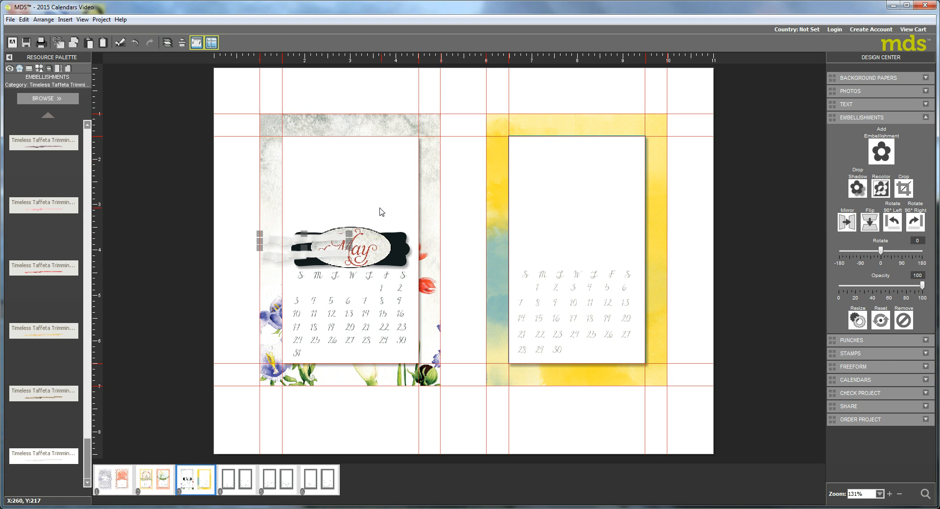
- Reorder the page layers so that both ribbon pieces lie beneath the black Modern Label Punch
click(48, 68)
drag(36, 135, 34, 410)
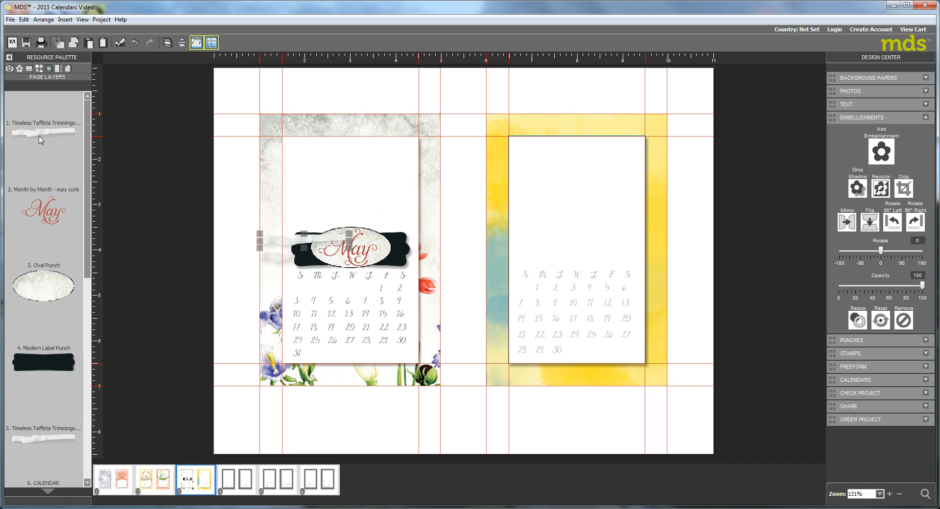
drag(45, 138, 34, 384)
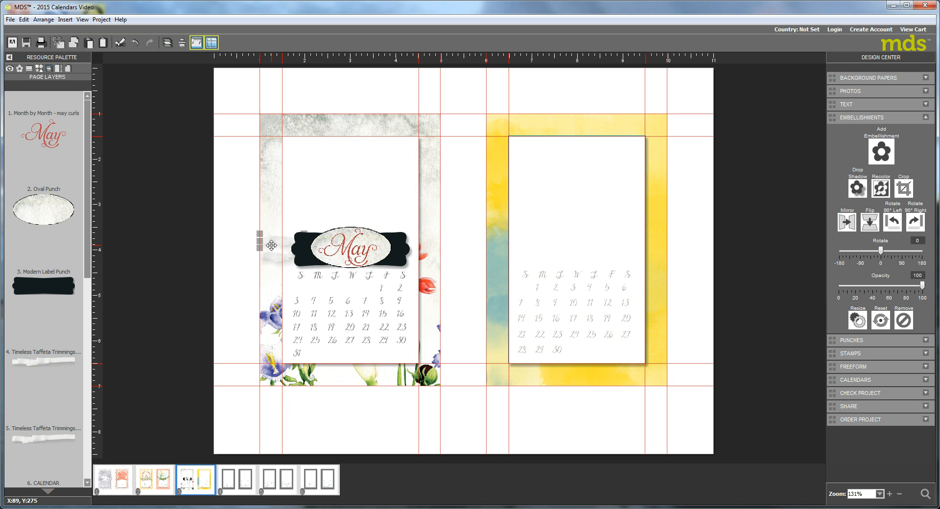
- Place a ribbon copy at the left calendar's outer right edge, shift its crop to the smooth section right of the knot, and realign it
drag(271, 246, 389, 244)
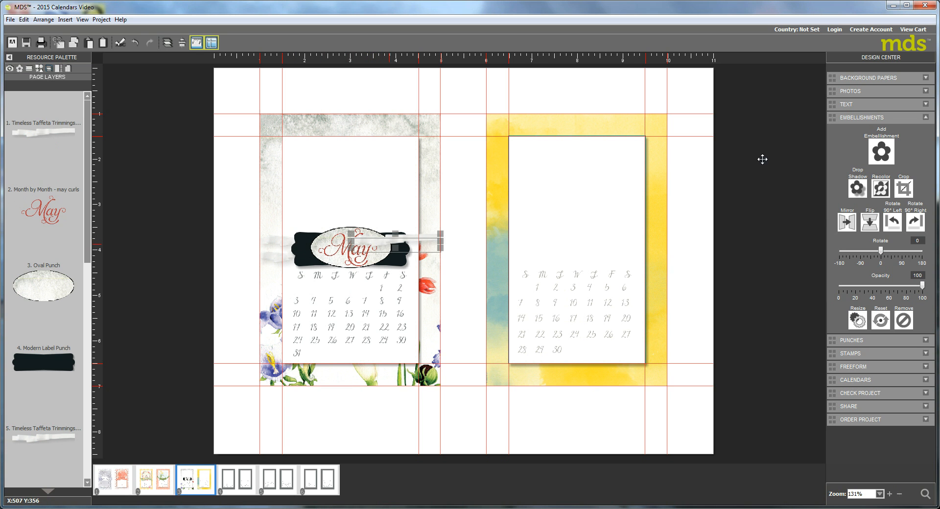
click(904, 188)
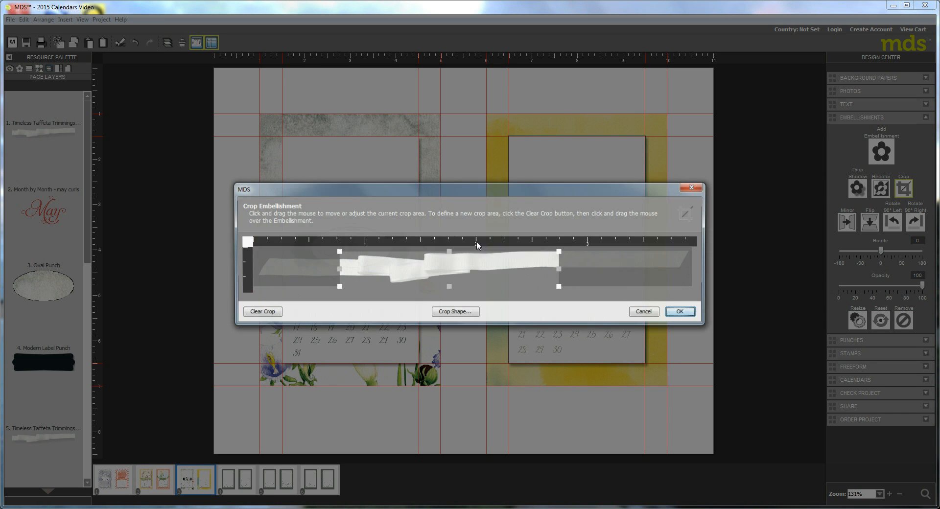
drag(414, 268, 539, 270)
drag(459, 267, 485, 267)
click(682, 313)
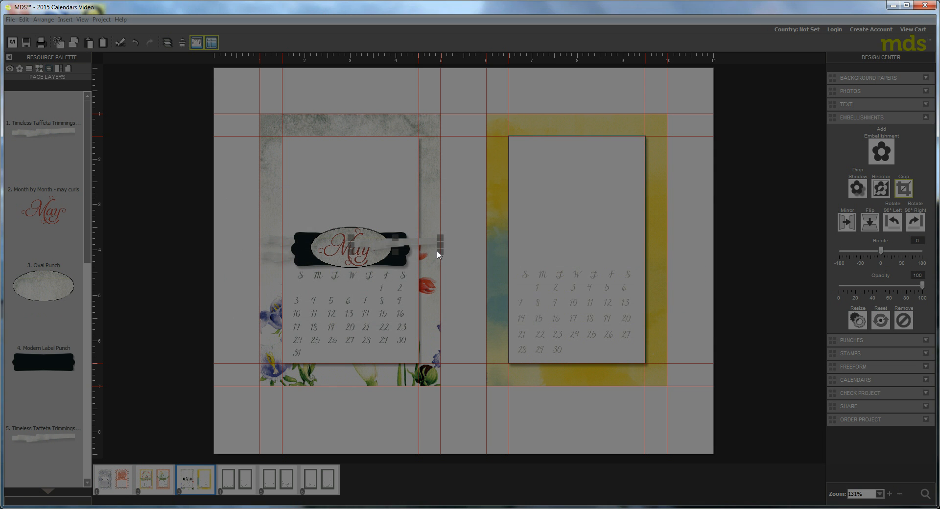
drag(416, 244, 429, 243)
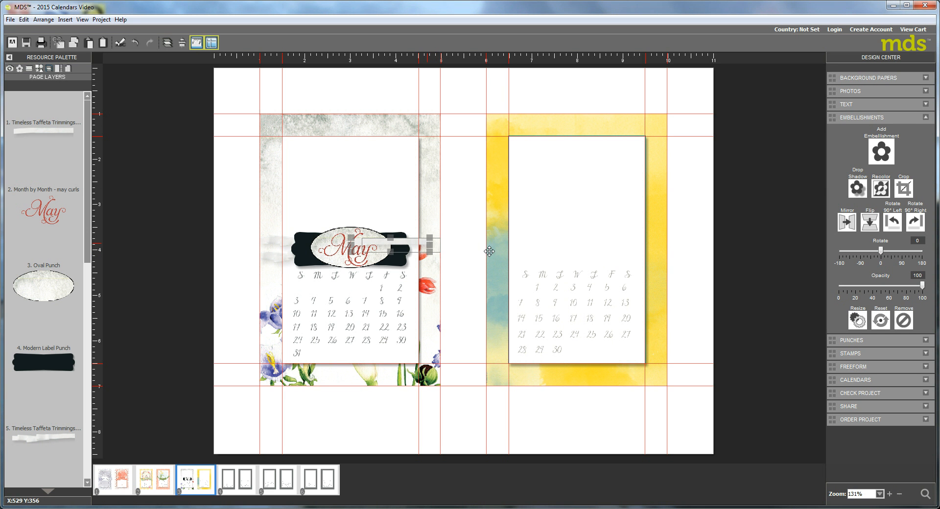
- Duplicate the right ribbon piece, place the copy just below it at the calendar's right edge, and layer the copy beneath the black label
key(ctrl+c)
key(ctrl+v)
drag(417, 247, 410, 253)
drag(44, 131, 43, 277)
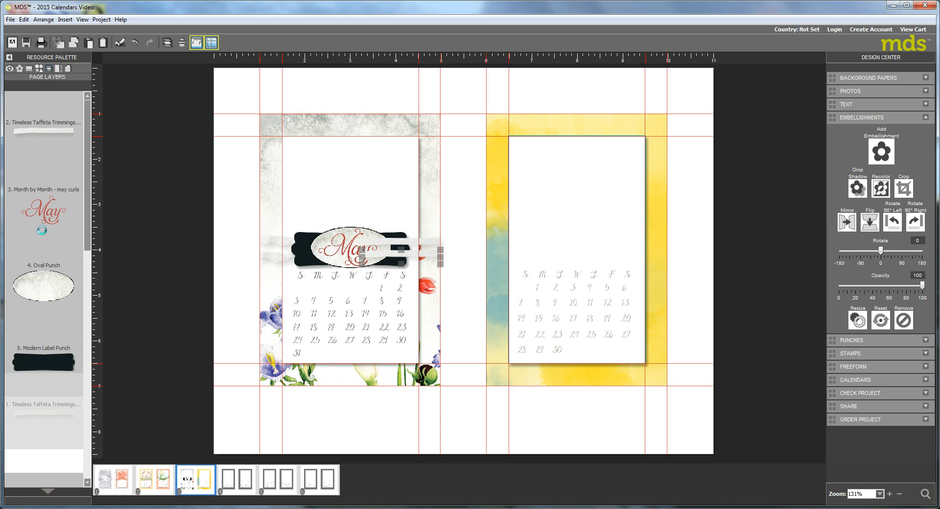